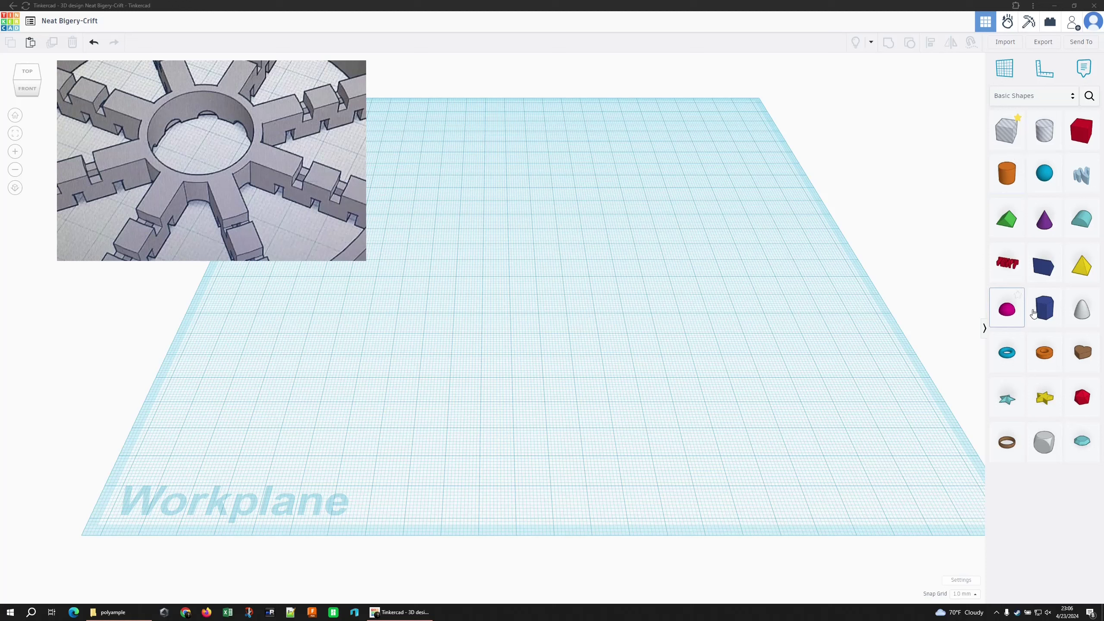
- Place a Tube shape from Basic Shapes onto the workplane
{"action": "left_click", "coordinate": [1045, 352]}
{"action": "left_click", "coordinate": [549, 255]}
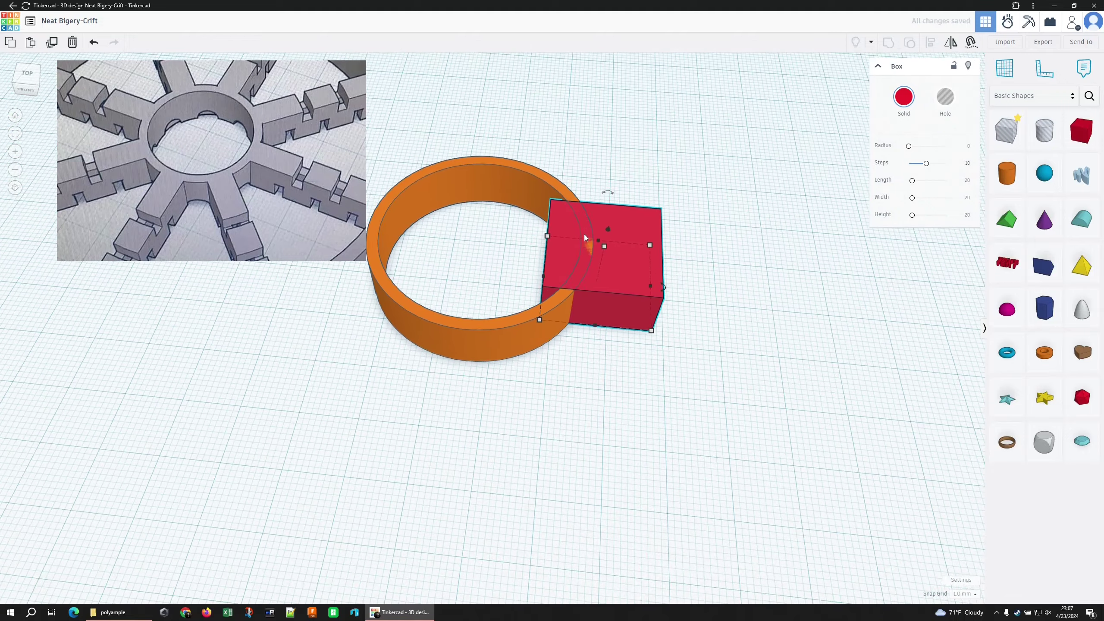
- Move the red box off the ring and stretch it to 50 mm long
{"action": "scroll", "coordinate": [583, 234], "scroll_direction": "down", "scroll_amount": 3}
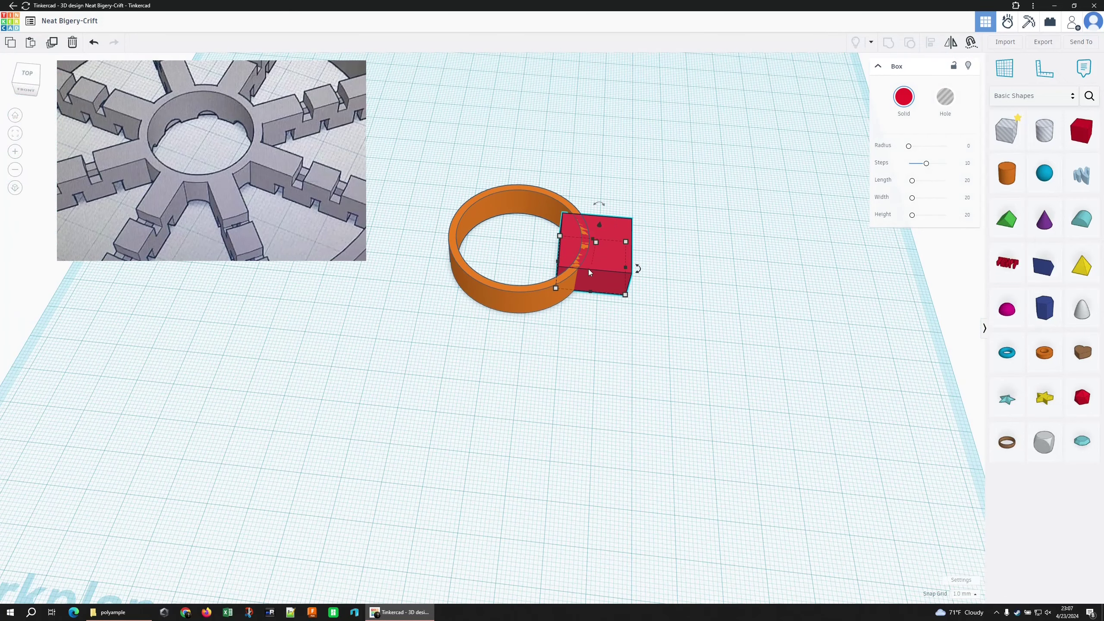
{"action": "left_click_drag", "start_coordinate": [604, 277], "coordinate": [647, 276]}
{"action": "left_click_drag", "start_coordinate": [632, 301], "coordinate": [617, 418]}
- Place the Ruler on the workplane and move the orange ring up and to the left
{"action": "left_click", "coordinate": [1045, 68]}
{"action": "left_click", "coordinate": [542, 260]}
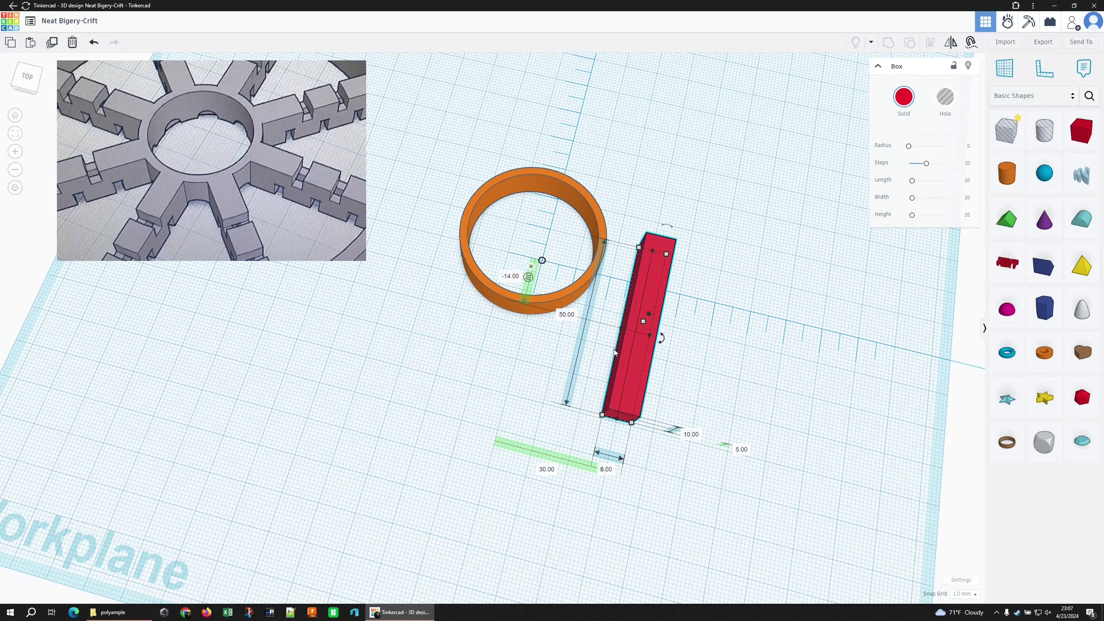
{"action": "left_click", "coordinate": [497, 300]}
{"action": "left_click_drag", "start_coordinate": [490, 285], "coordinate": [370, 168]}
{"action": "left_click", "coordinate": [539, 284]}
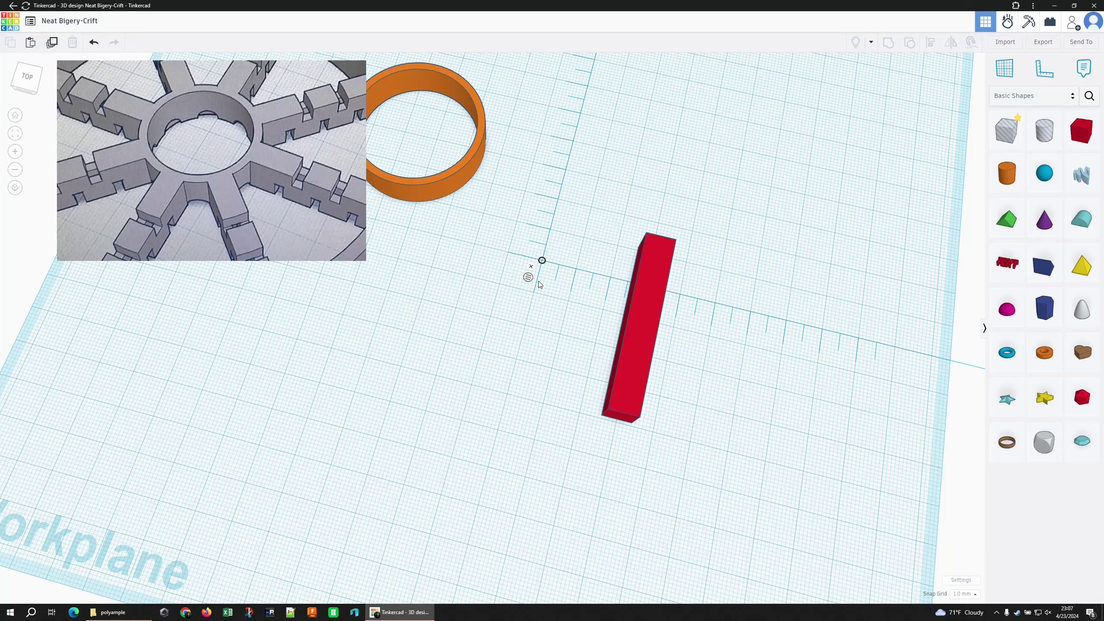
- Set the red bar's elevation and its 30.00 ruler offset both to 0
{"action": "left_click", "coordinate": [643, 297]}
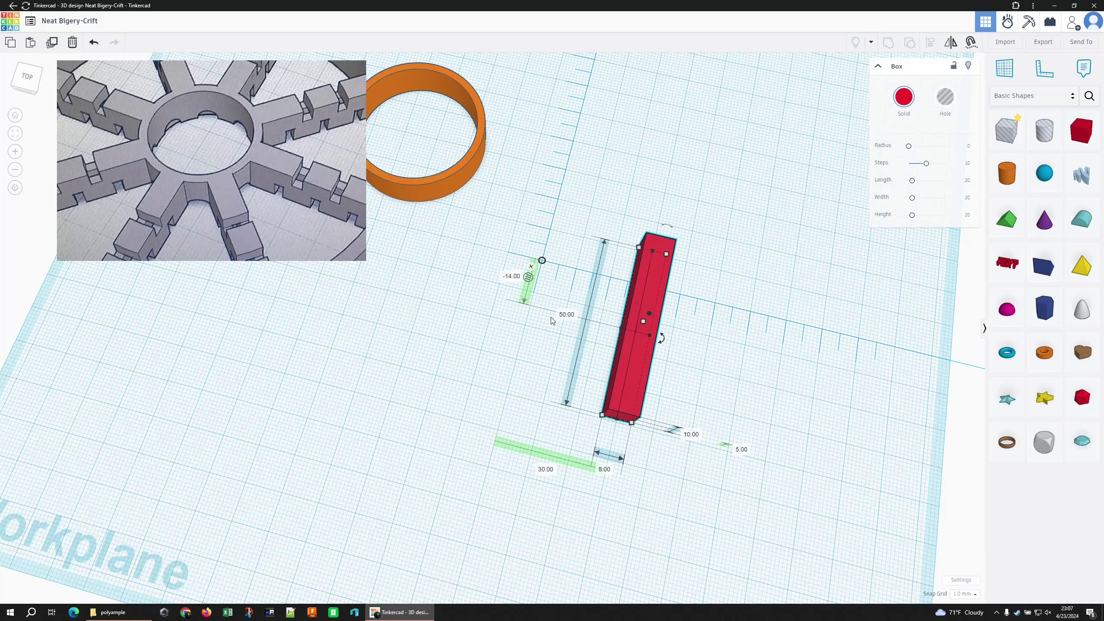
{"action": "left_click", "coordinate": [510, 276]}
{"action": "type", "text": "0"}
{"action": "key", "text": "Return"}
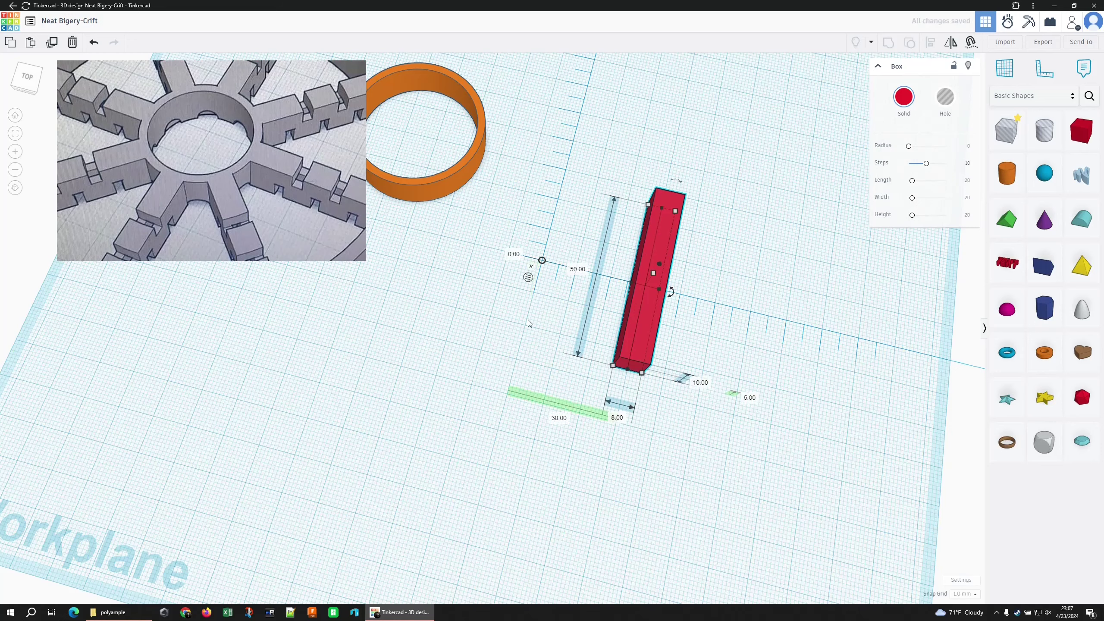
{"action": "left_click", "coordinate": [560, 418]}
{"action": "type", "text": "0"}
{"action": "key", "text": "Return"}
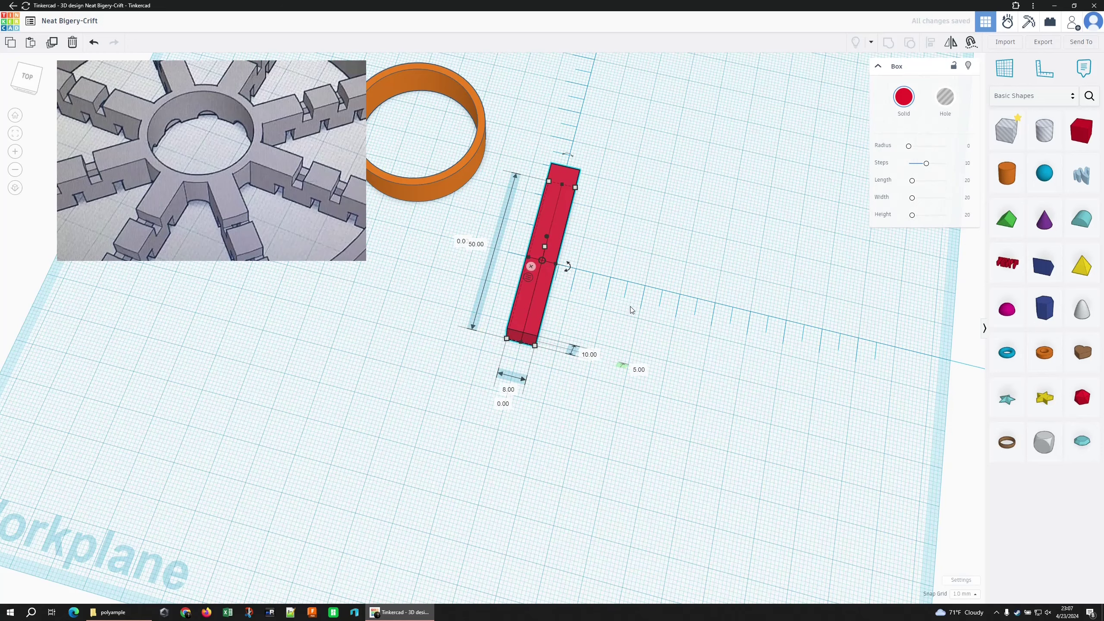
- Lengthen the red bar to 150 mm
{"action": "right_click_drag", "start_coordinate": [631, 310], "coordinate": [553, 257]}
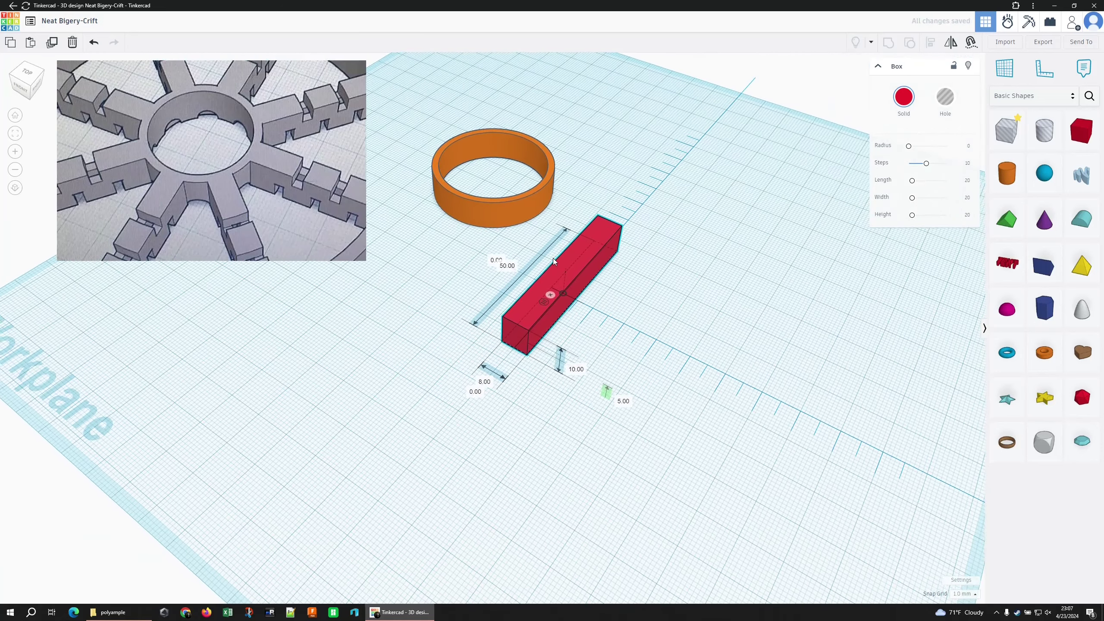
{"action": "left_click", "coordinate": [507, 266]}
{"action": "type", "text": "150"}
{"action": "key", "text": "Return"}
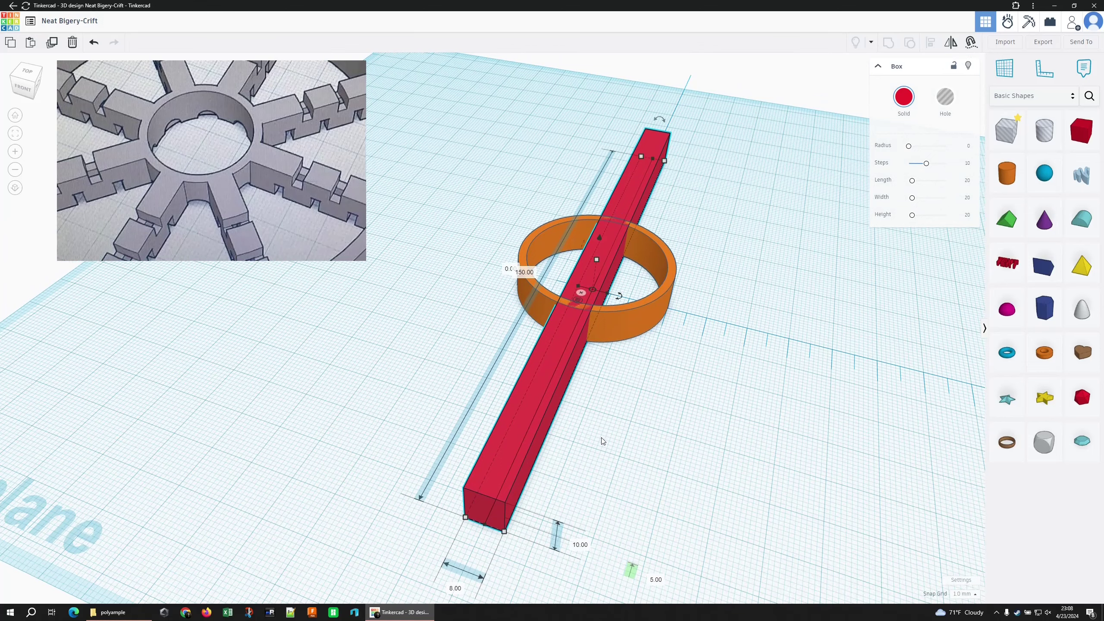
- Narrow the red bar to a 2 mm wide strip
{"action": "middle_click_drag", "start_coordinate": [564, 463], "coordinate": [666, 331]}
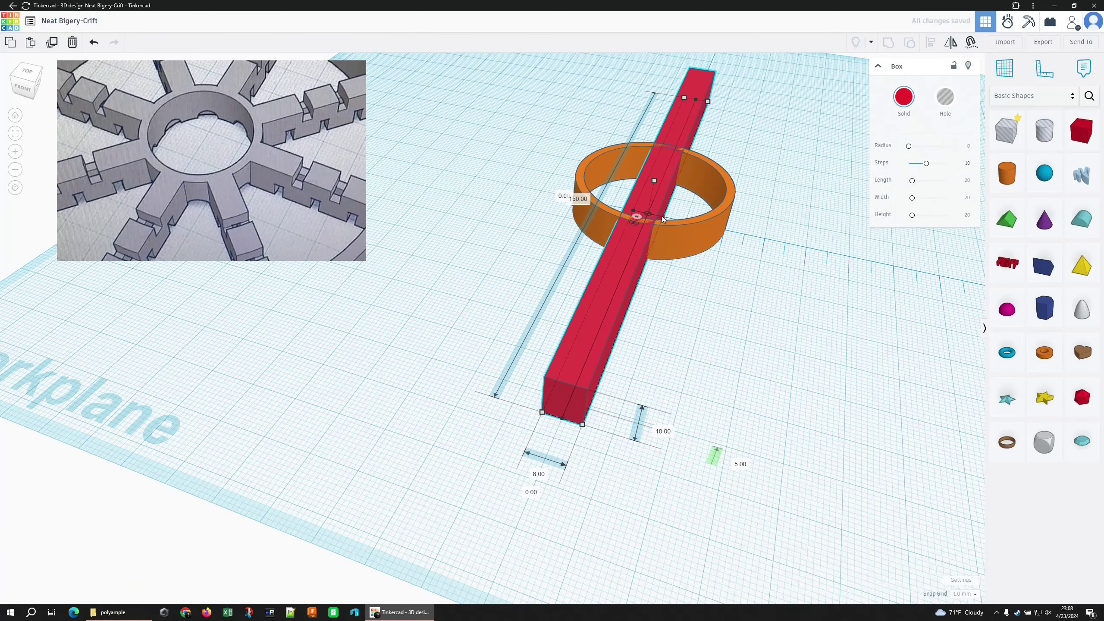
{"action": "left_click_drag", "start_coordinate": [663, 218], "coordinate": [648, 213]}
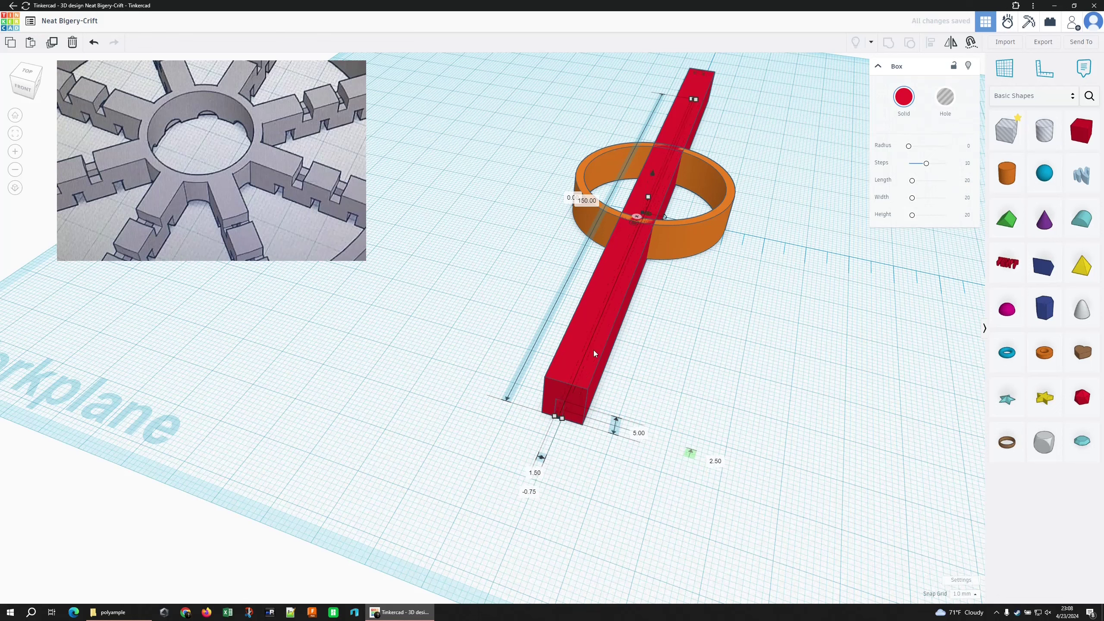
{"action": "left_click", "coordinate": [535, 473]}
{"action": "type", "text": "2"}
{"action": "key", "text": "Return"}
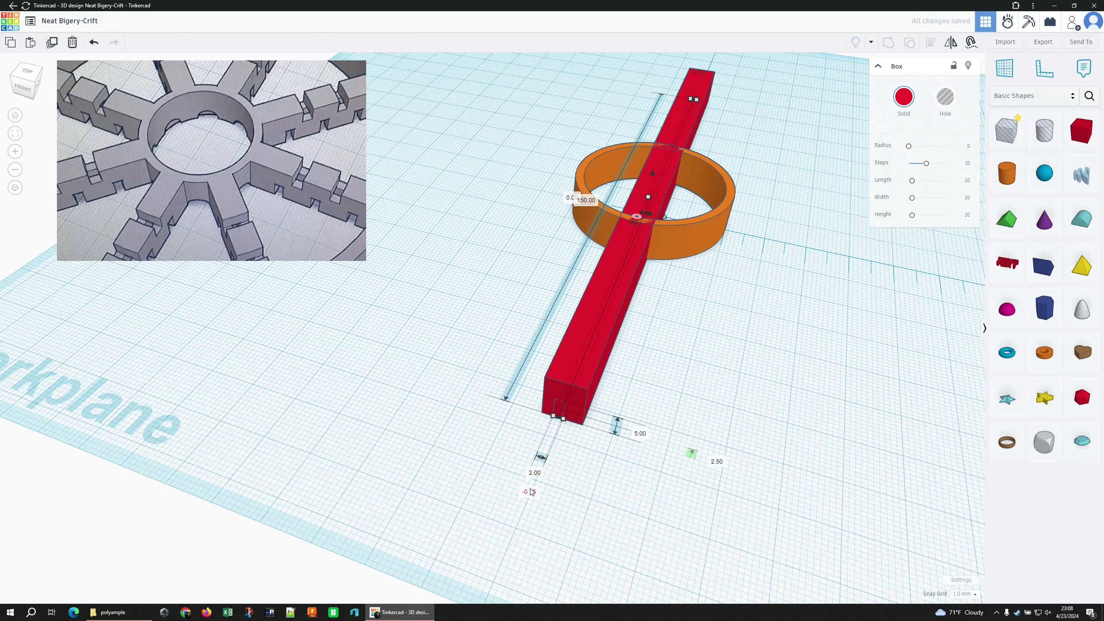
{"action": "left_click", "coordinate": [669, 365]}
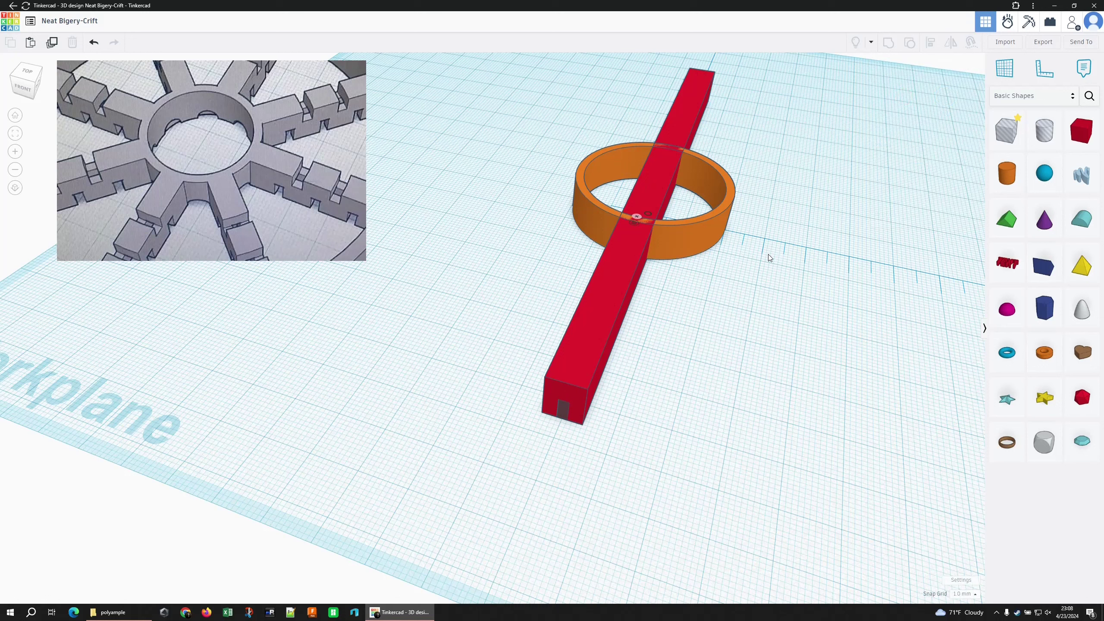
- Set the orange ring's height to 5 mm
{"action": "right_click_drag", "start_coordinate": [769, 257], "coordinate": [700, 217]}
{"action": "left_click", "coordinate": [697, 212]}
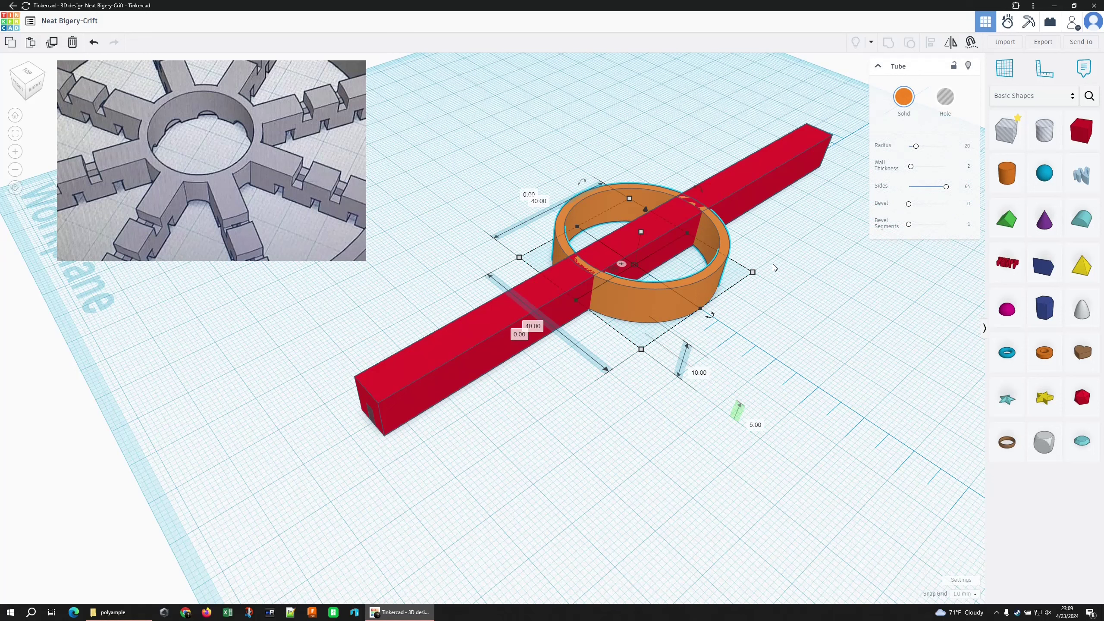
{"action": "left_click", "coordinate": [698, 372]}
{"action": "type", "text": "5"}
{"action": "key", "text": "Return"}
{"action": "left_click", "coordinate": [758, 321]}
{"action": "left_click", "coordinate": [693, 299]}
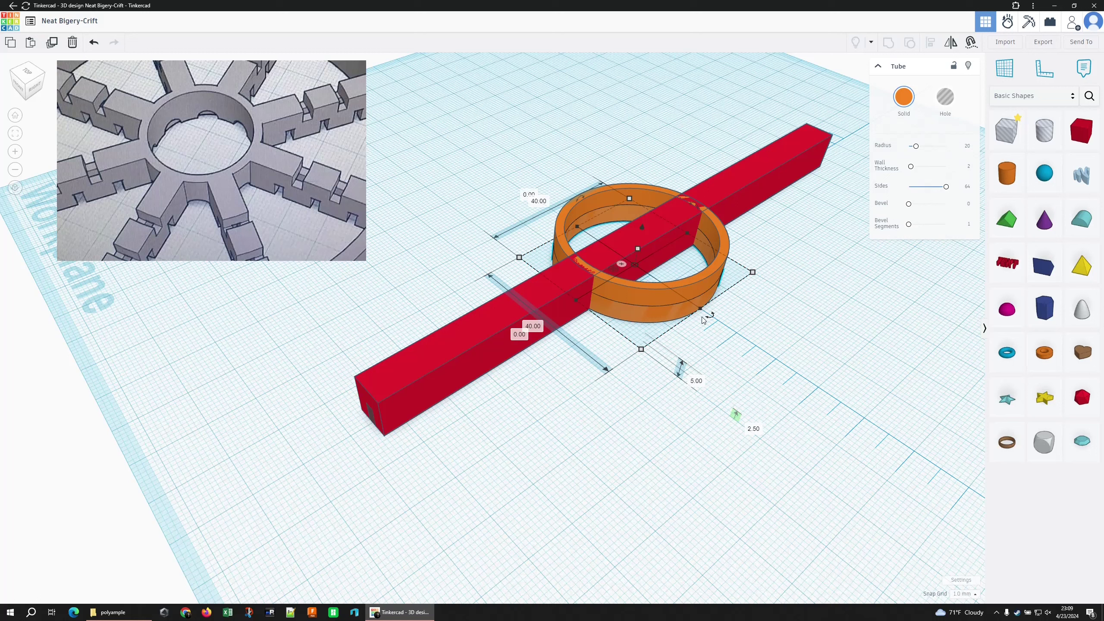
- Change the ring's radius to 30, then to 25 mm
{"action": "left_click", "coordinate": [968, 146]}
{"action": "type", "text": "30"}
{"action": "key", "text": "Return"}
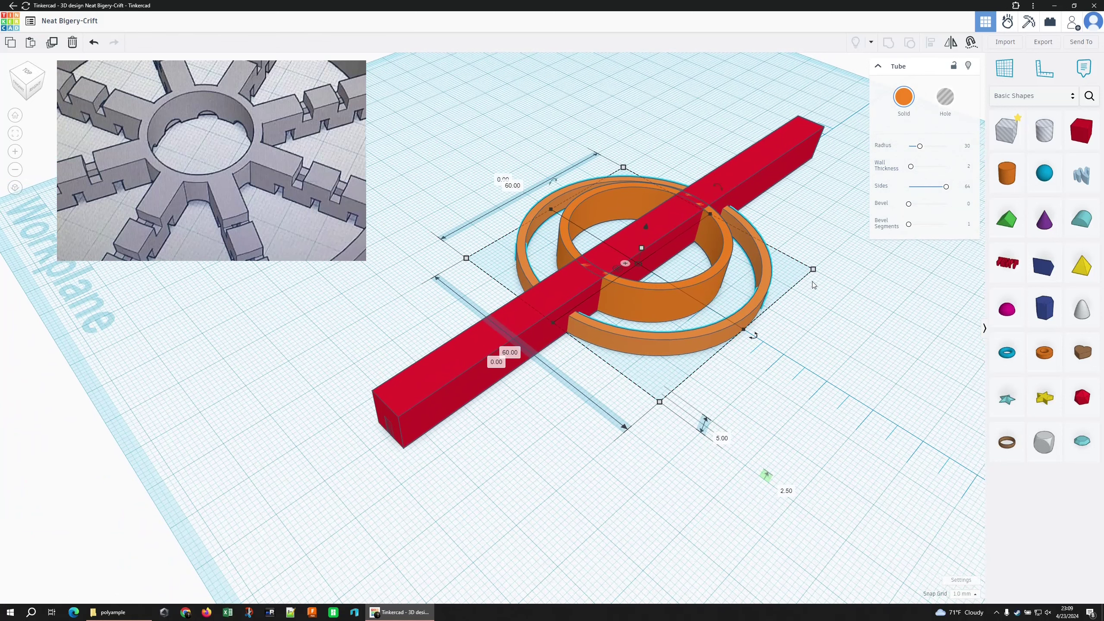
{"action": "left_click", "coordinate": [968, 147]}
{"action": "type", "text": "25"}
{"action": "key", "text": "Return"}
{"action": "right_click_drag", "start_coordinate": [809, 269], "coordinate": [783, 239]}
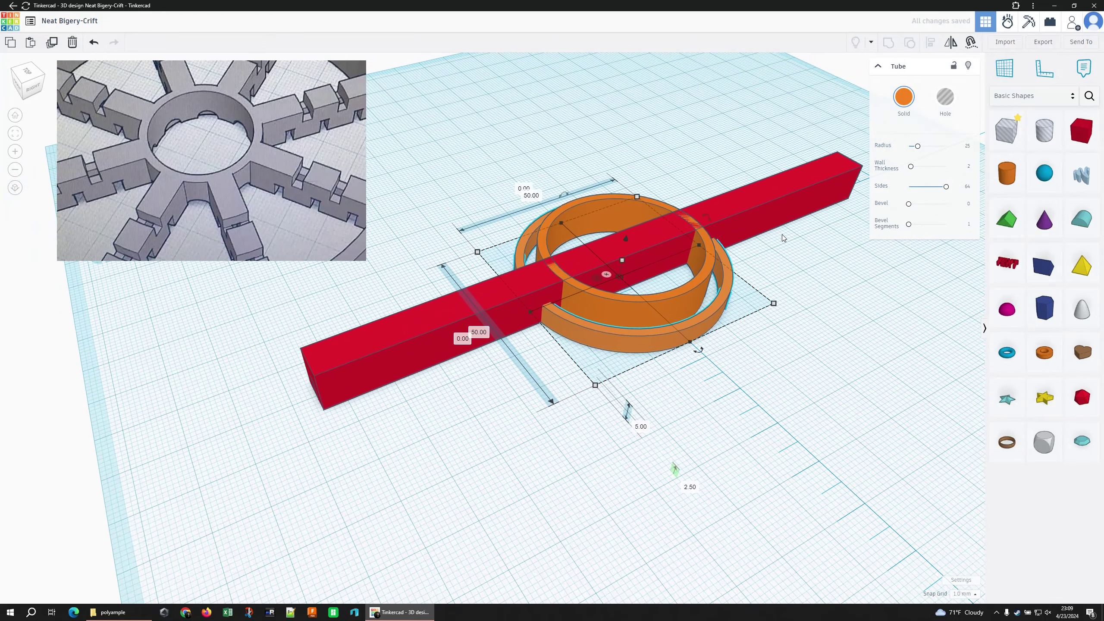
- Select the outer ring, then zoom in and select the radius-25 ring
{"action": "left_click", "coordinate": [727, 301]}
{"action": "left_click", "coordinate": [790, 277]}
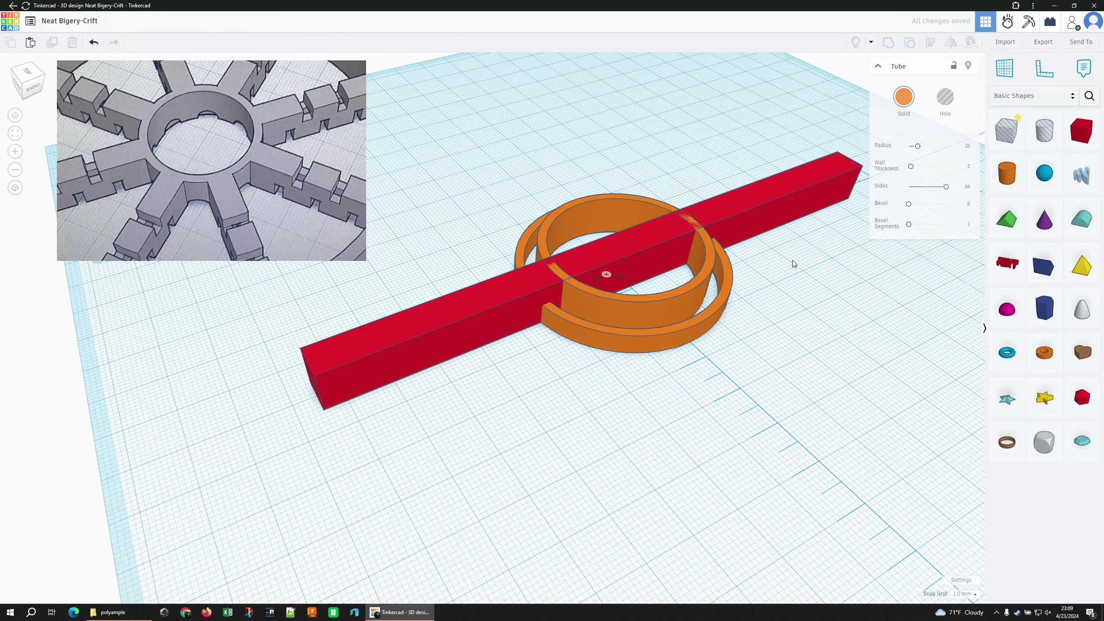
{"action": "left_click", "coordinate": [720, 297]}
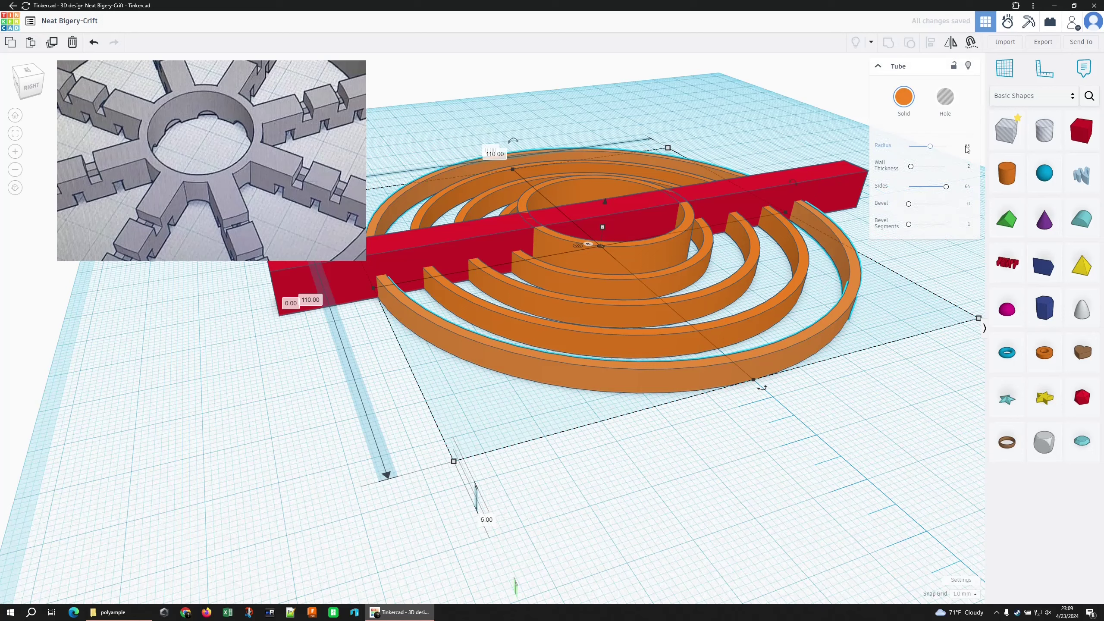
{"action": "scroll", "coordinate": [618, 169], "scroll_direction": "up", "scroll_amount": 2}
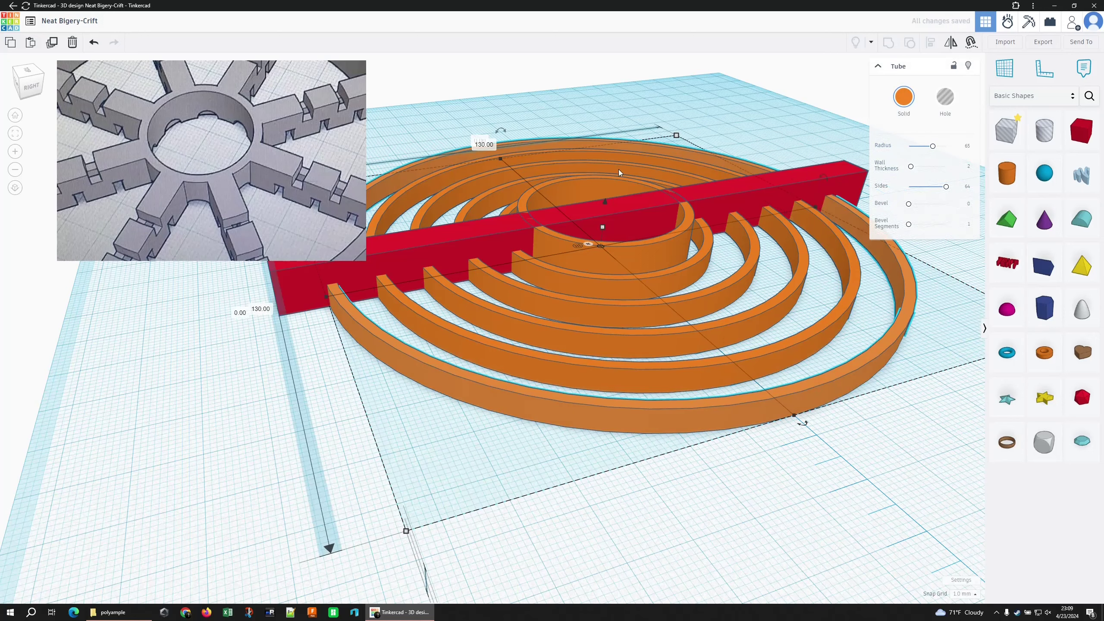
{"action": "scroll", "coordinate": [619, 186], "scroll_direction": "up", "scroll_amount": 3}
{"action": "scroll", "coordinate": [620, 187], "scroll_direction": "up", "scroll_amount": 1}
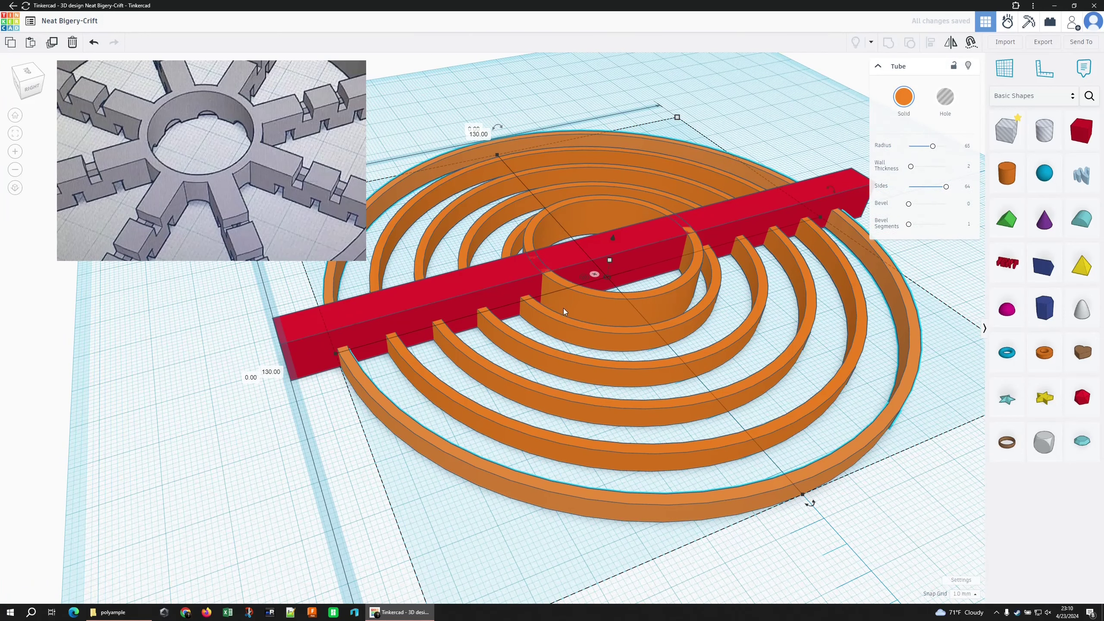
{"action": "left_click", "coordinate": [565, 325]}
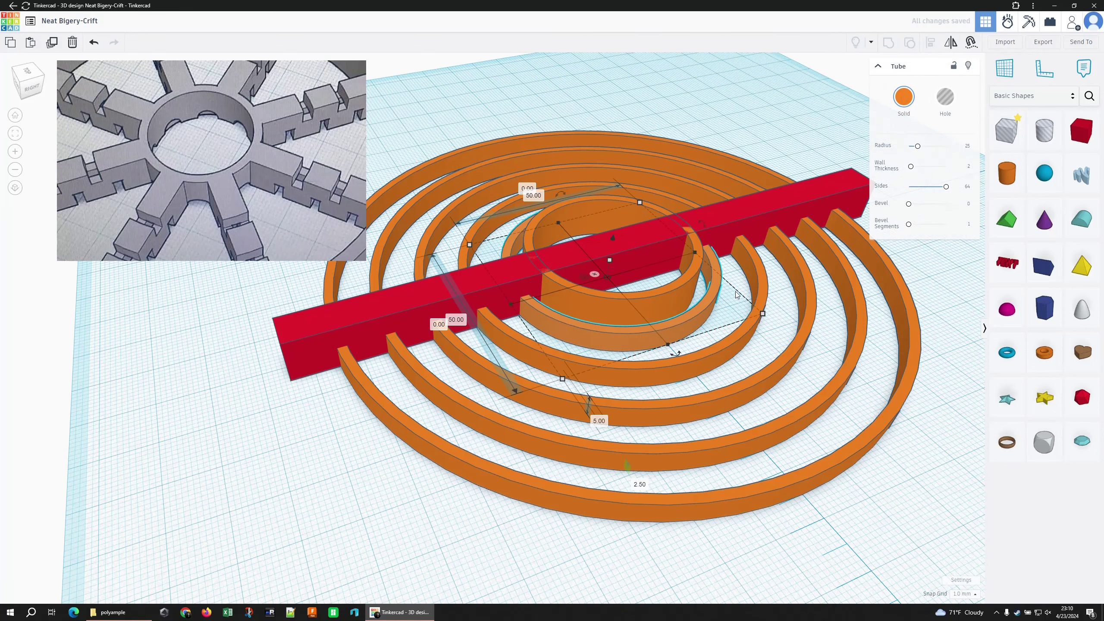
- Lift the radius-25 ring using a custom workplane, restore the default workplane, and enter radius 30
{"action": "key", "text": "w"}
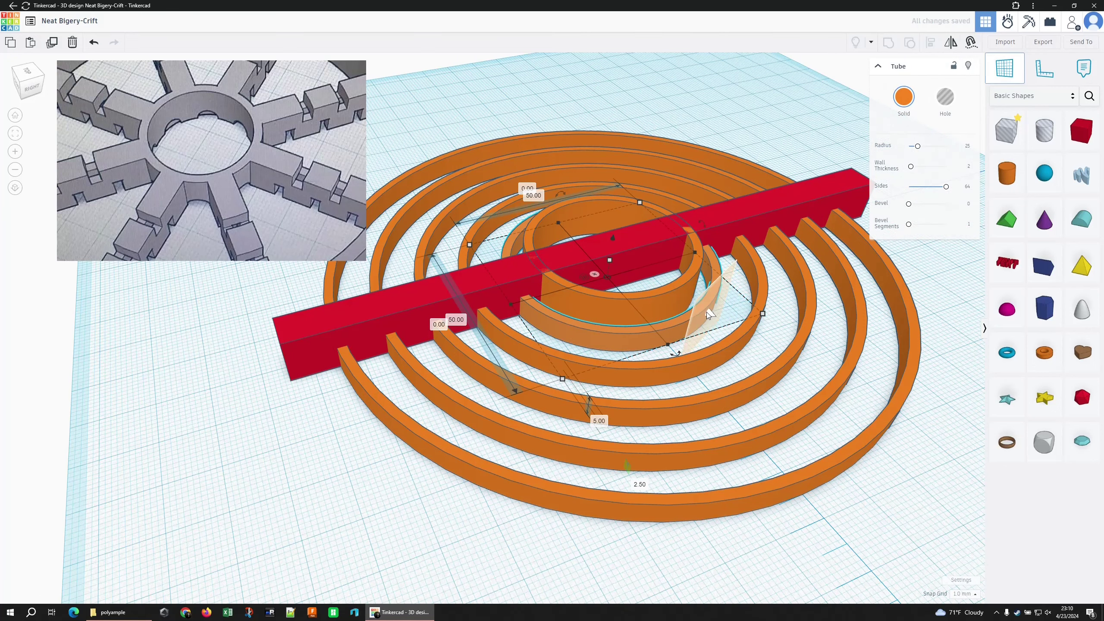
{"action": "left_click", "coordinate": [704, 305]}
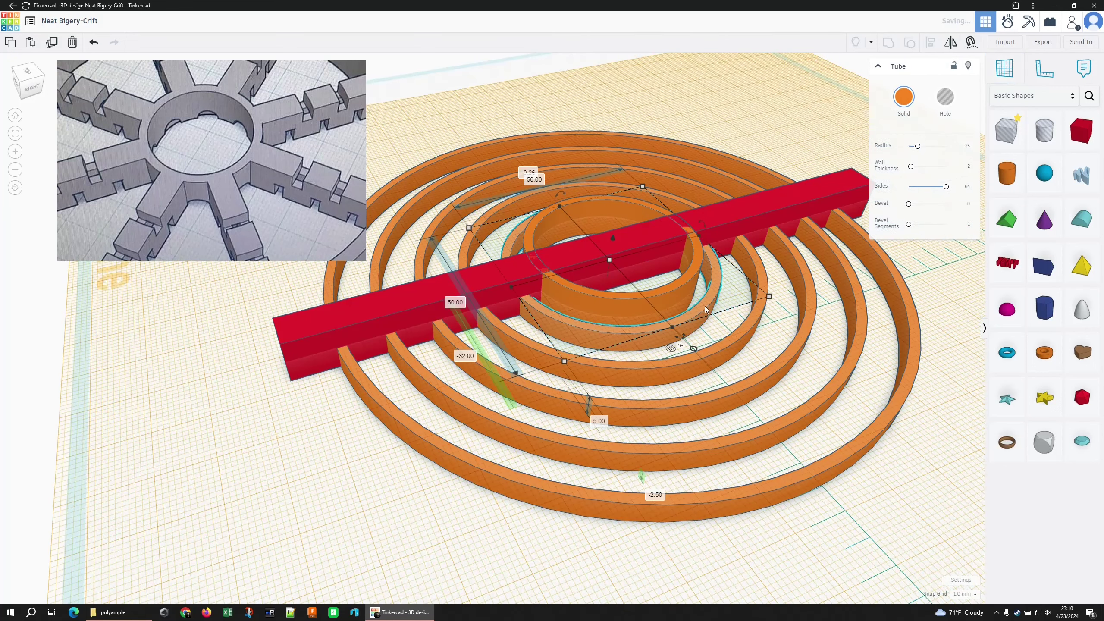
{"action": "left_click_drag", "start_coordinate": [705, 305], "coordinate": [648, 245]}
{"action": "key", "text": "w"}
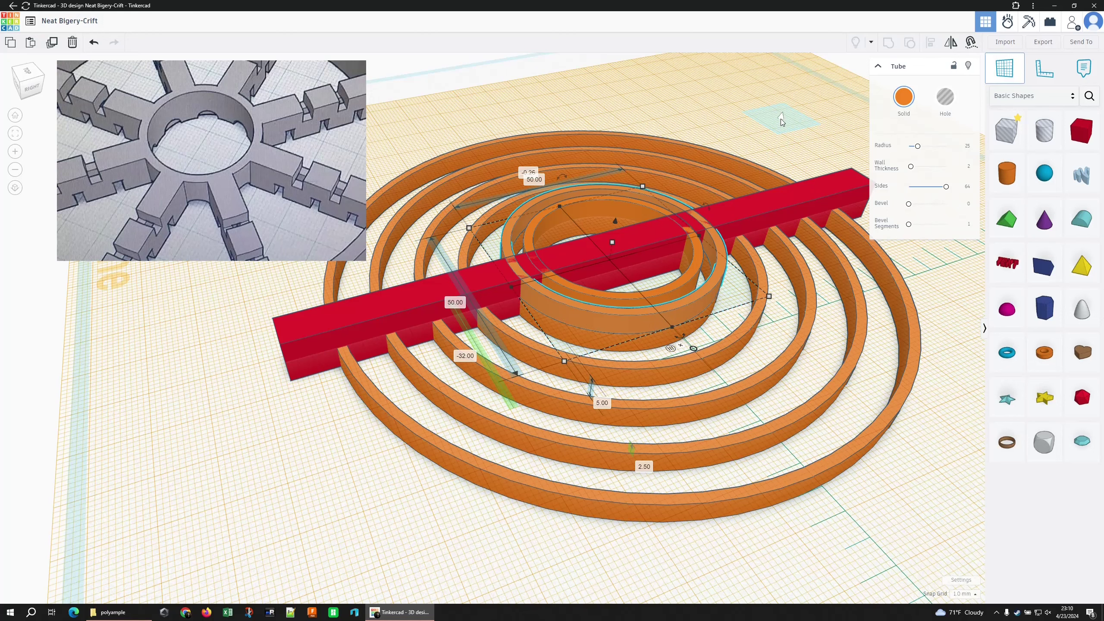
{"action": "left_click", "coordinate": [781, 119]}
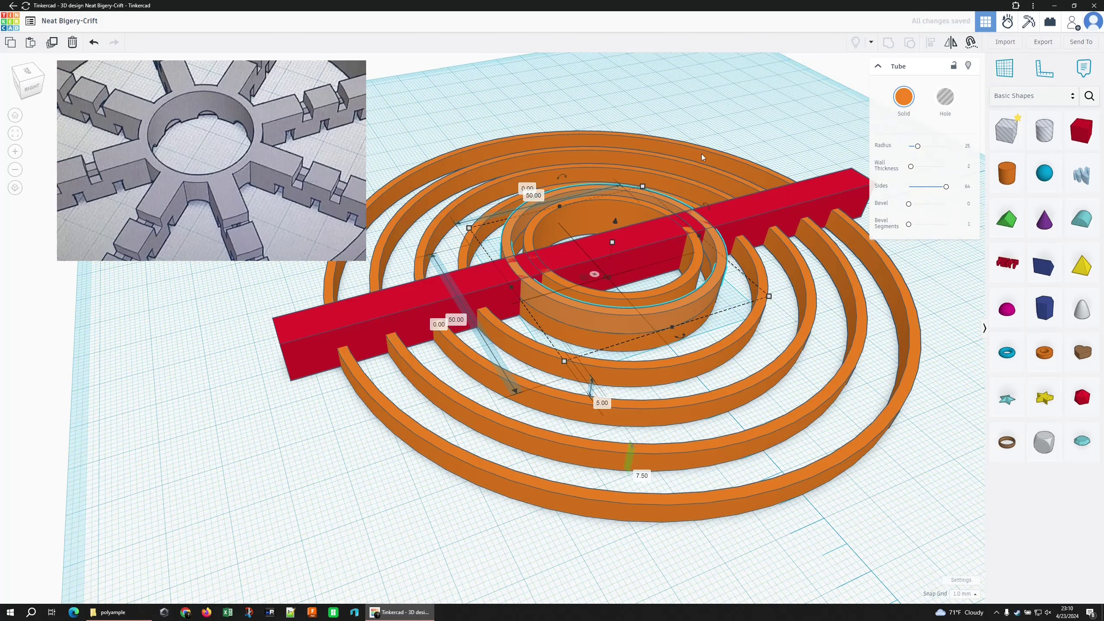
{"action": "left_click", "coordinate": [969, 147]}
{"action": "type", "text": "30"}
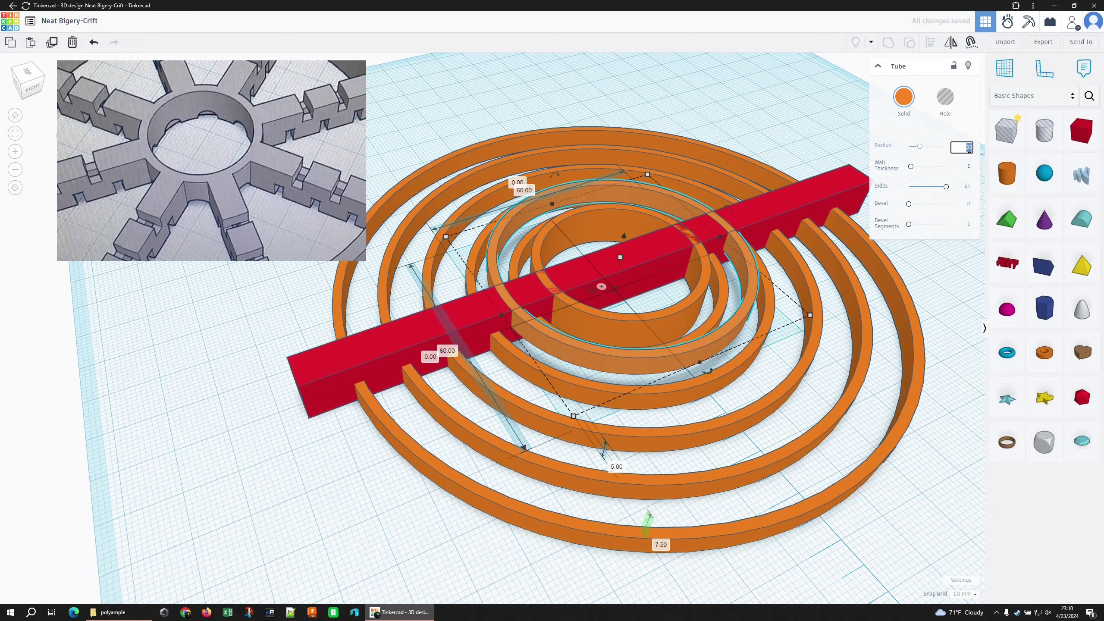
- Set the tube's radius to 40, then 50, then 60 mm
{"action": "key", "text": "Return"}
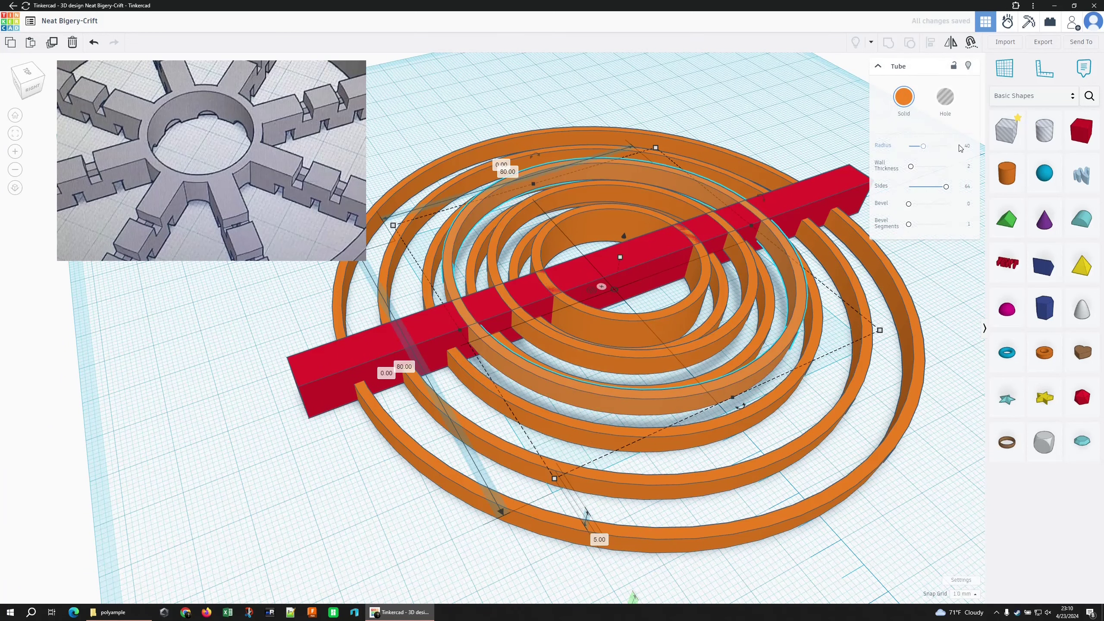
{"action": "left_click", "coordinate": [966, 146]}
{"action": "type", "text": "50"}
{"action": "key", "text": "Return"}
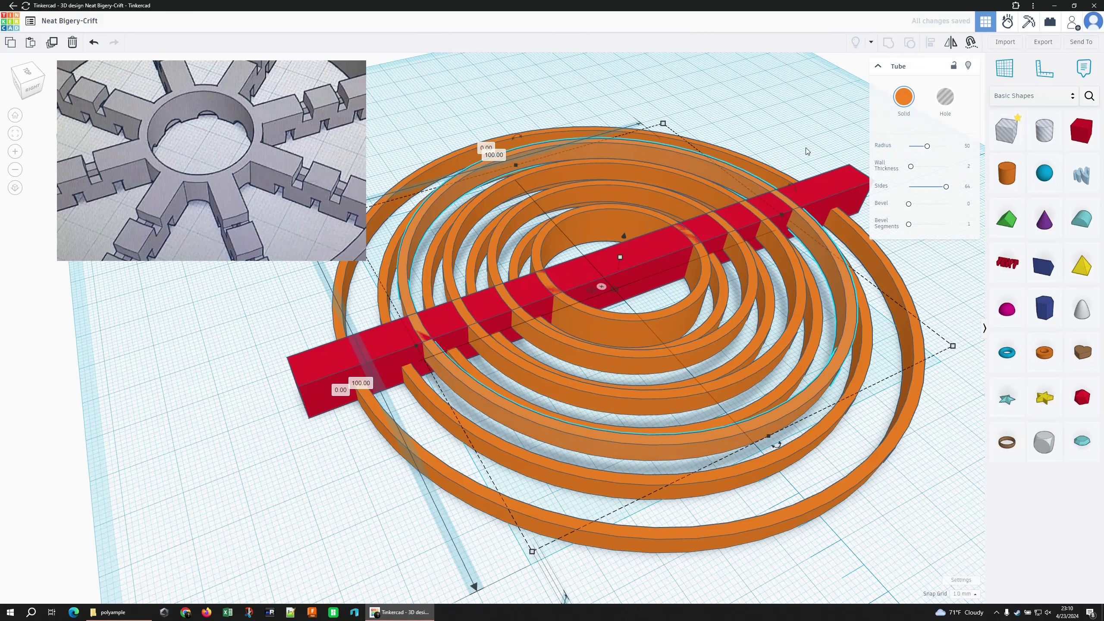
{"action": "left_click", "coordinate": [965, 147]}
{"action": "type", "text": "60"}
{"action": "key", "text": "Return"}
{"action": "right_click_drag", "start_coordinate": [758, 130], "coordinate": [678, 388]}
- Rotate the red bars -45°, duplicate them, and rotate the copies into eight even spokes
{"action": "left_click", "coordinate": [657, 278]}
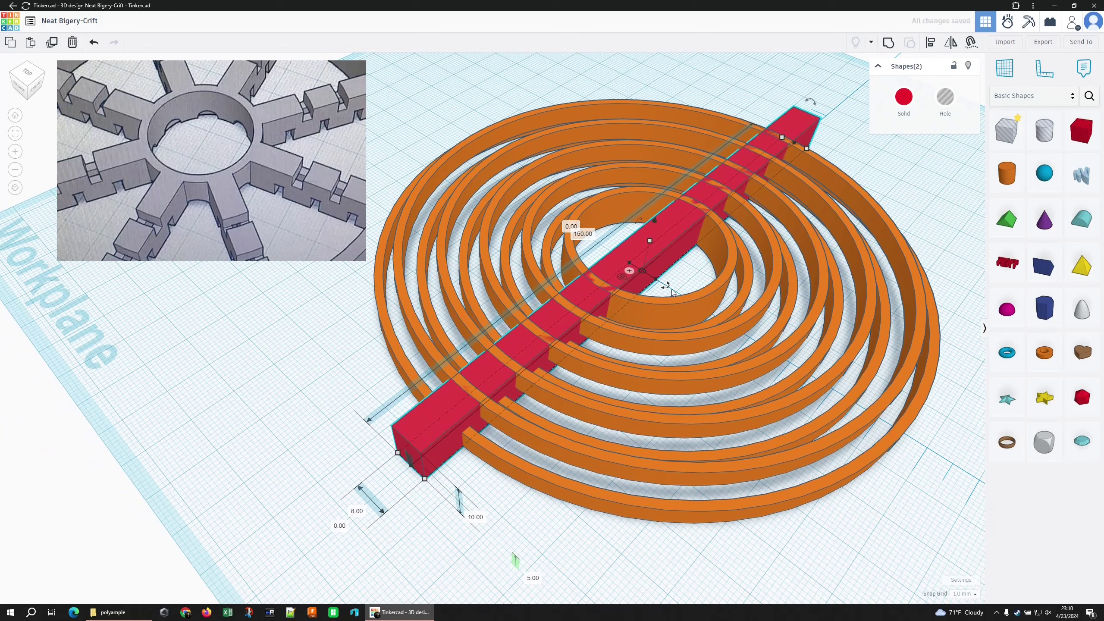
{"action": "left_click_drag", "start_coordinate": [672, 291], "coordinate": [652, 295]}
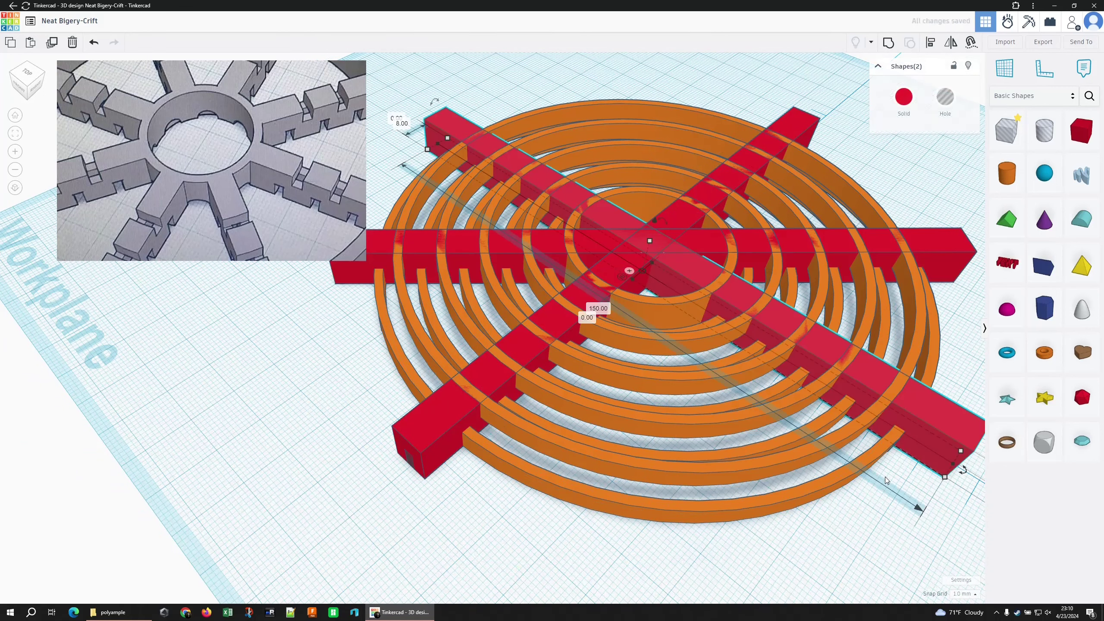
{"action": "key", "text": "ctrl+d"}
{"action": "left_click", "coordinate": [885, 476]}
{"action": "right_click_drag", "start_coordinate": [908, 187], "coordinate": [937, 183]}
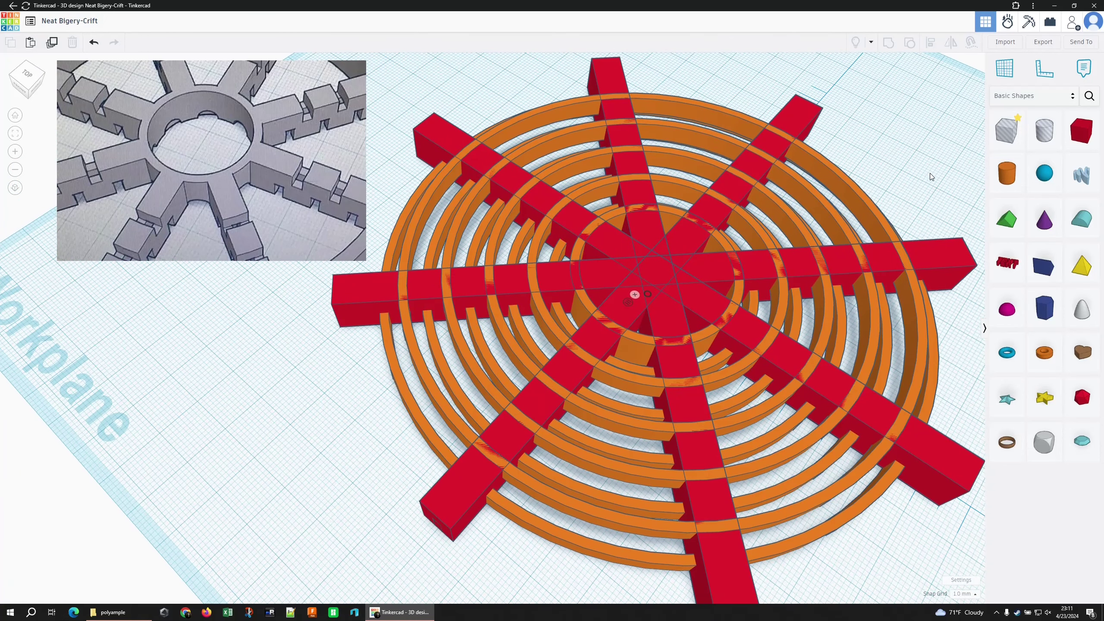
- Add a cylinder beside the spokes
{"action": "left_click_drag", "start_coordinate": [1006, 176], "coordinate": [867, 169]}
{"action": "right_click_drag", "start_coordinate": [651, 214], "coordinate": [680, 242]}
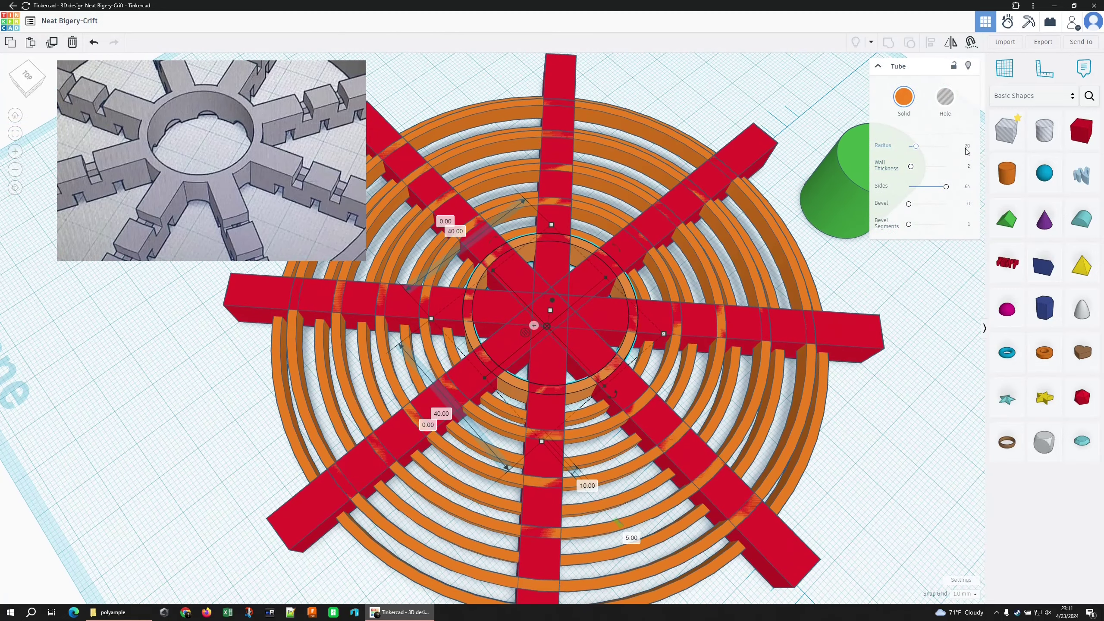
{"action": "left_click", "coordinate": [833, 192]}
{"action": "right_click_drag", "start_coordinate": [834, 193], "coordinate": [700, 152]}
- Size the cylinder to 38 by 38 mm and change its 81.00 position value to 0
{"action": "left_click", "coordinate": [658, 117]}
{"action": "type", "text": "38"}
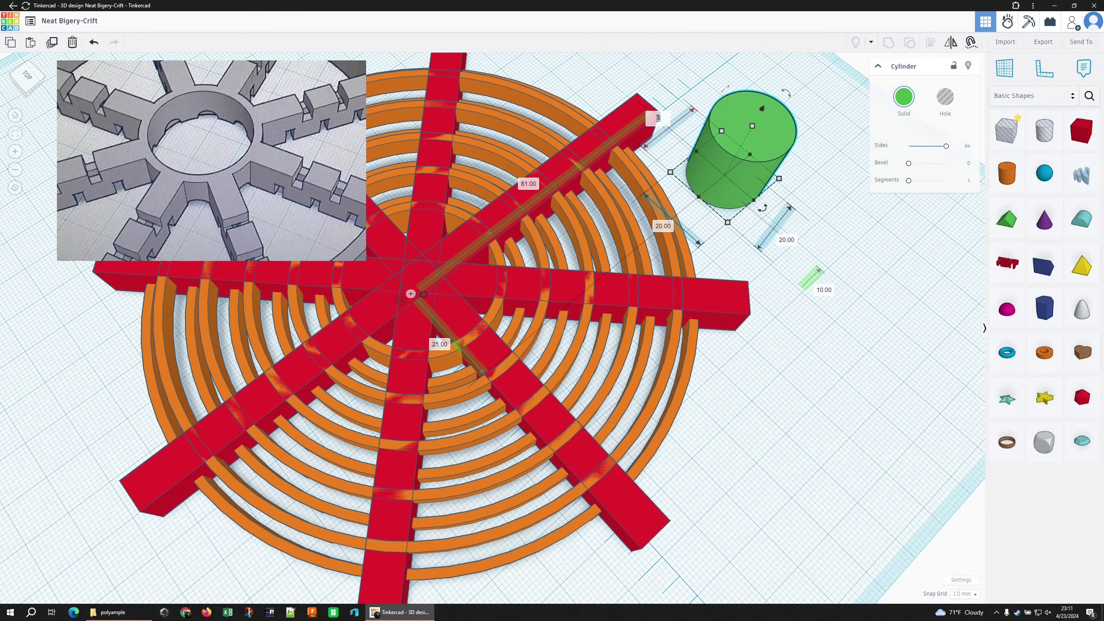
{"action": "key", "text": "Return"}
{"action": "left_click", "coordinate": [638, 247]}
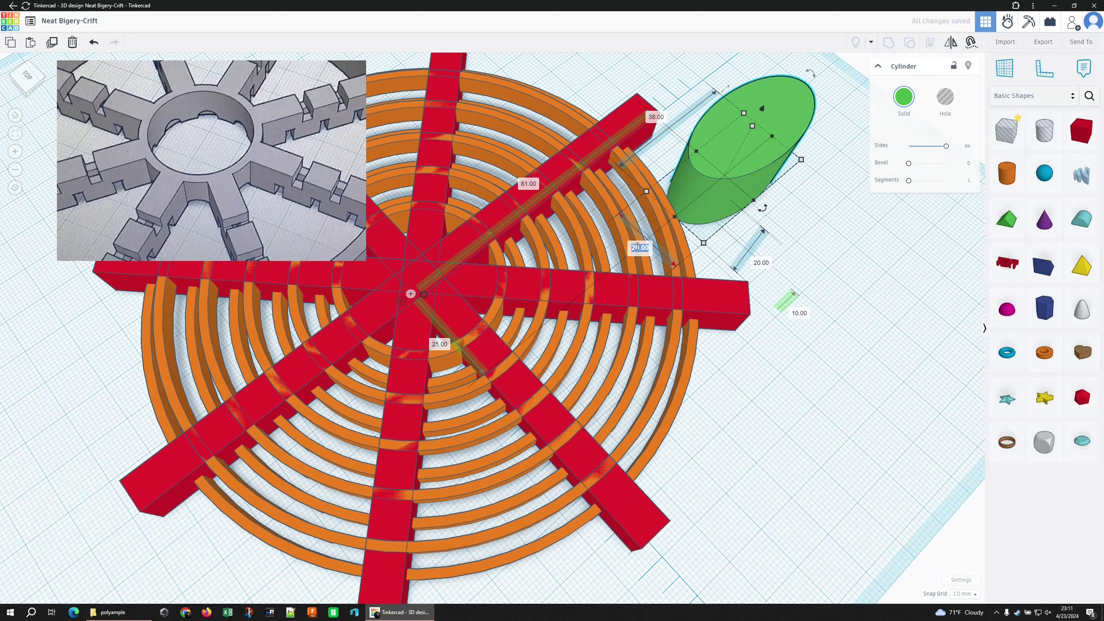
{"action": "type", "text": "38"}
{"action": "key", "text": "Return"}
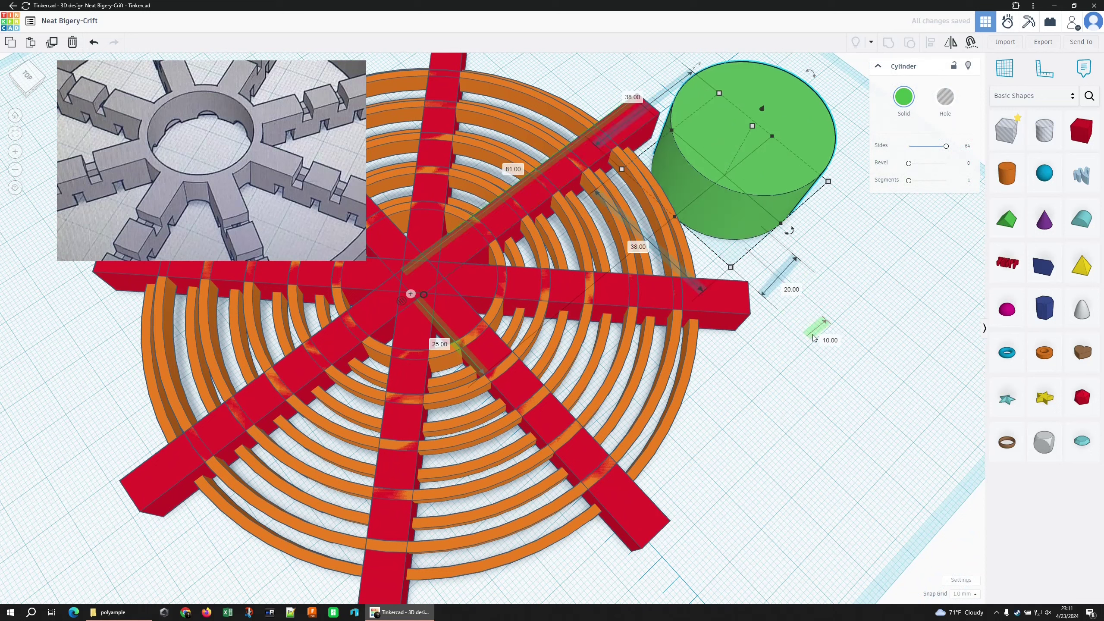
{"action": "left_click", "coordinate": [513, 171]}
{"action": "type", "text": "0"}
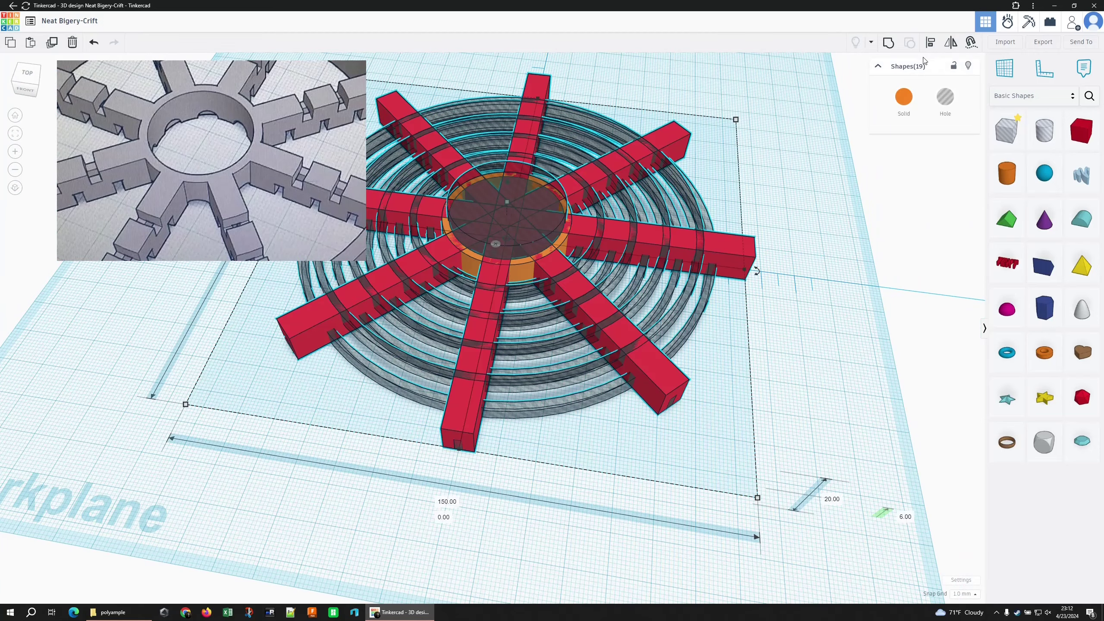
- Group the spokes, rings and hub into one notched orange part
{"action": "left_click", "coordinate": [888, 42]}
{"action": "left_click", "coordinate": [778, 174]}
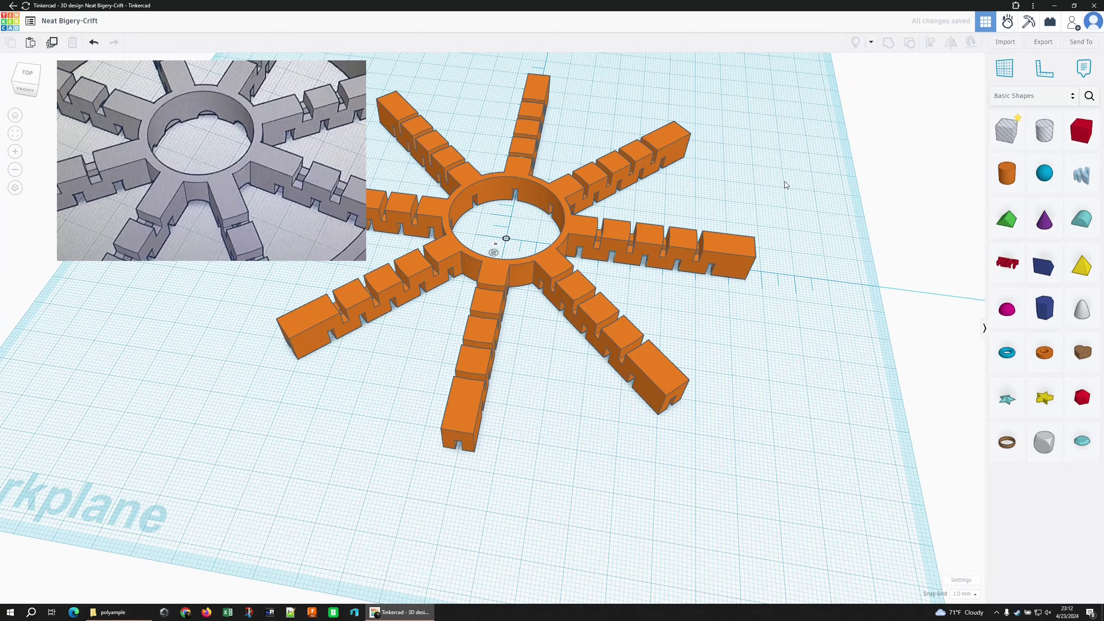
{"action": "right_click_drag", "start_coordinate": [758, 190], "coordinate": [687, 169]}
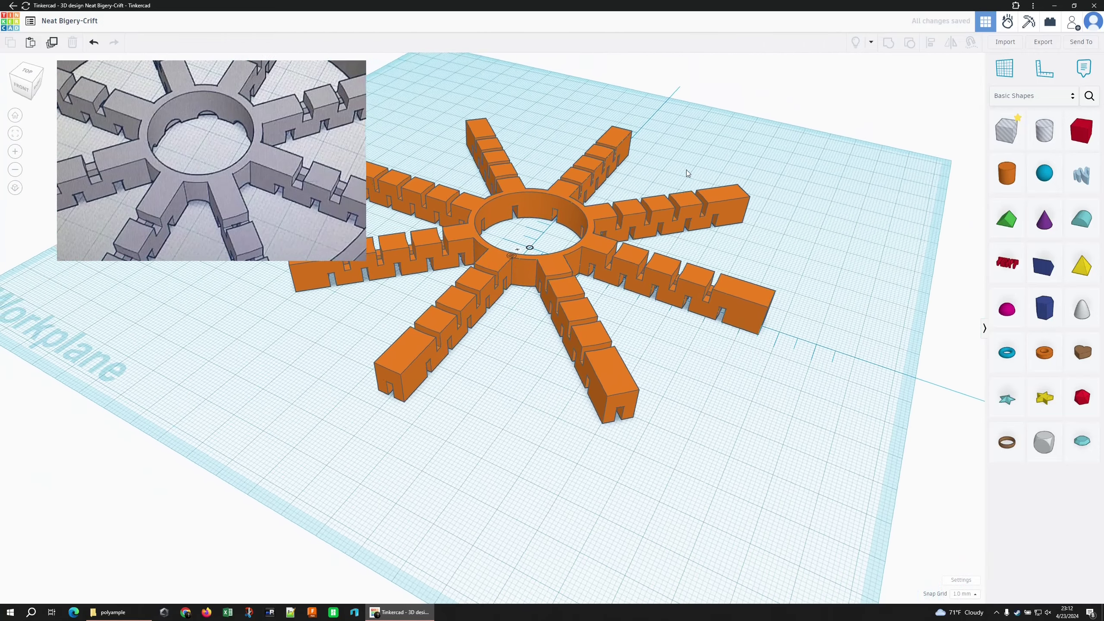
- Place a cylinder in the ring's centre and resize it to 5 × 5 mm
{"action": "left_click_drag", "start_coordinate": [1007, 173], "coordinate": [530, 247]}
{"action": "scroll", "coordinate": [530, 247], "scroll_direction": "up", "scroll_amount": 5}
{"action": "right_click_drag", "start_coordinate": [687, 392], "coordinate": [608, 392]}
{"action": "left_click", "coordinate": [545, 440]}
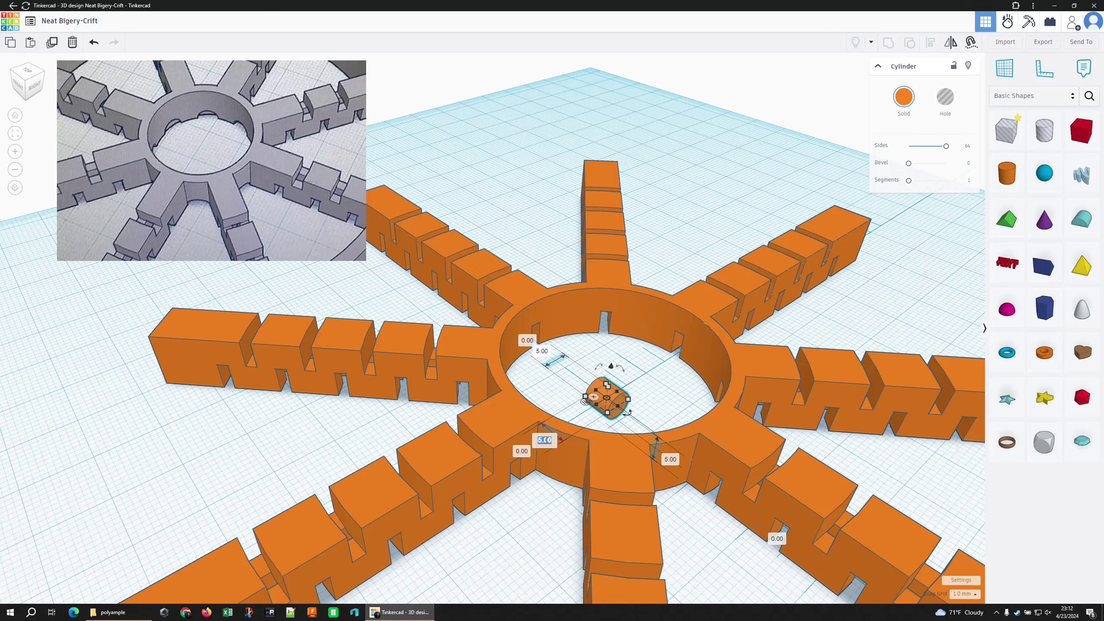
- Set the cylinder rod's length to 38 mm and make it red
{"action": "type", "text": "38"}
{"action": "key", "text": "Return"}
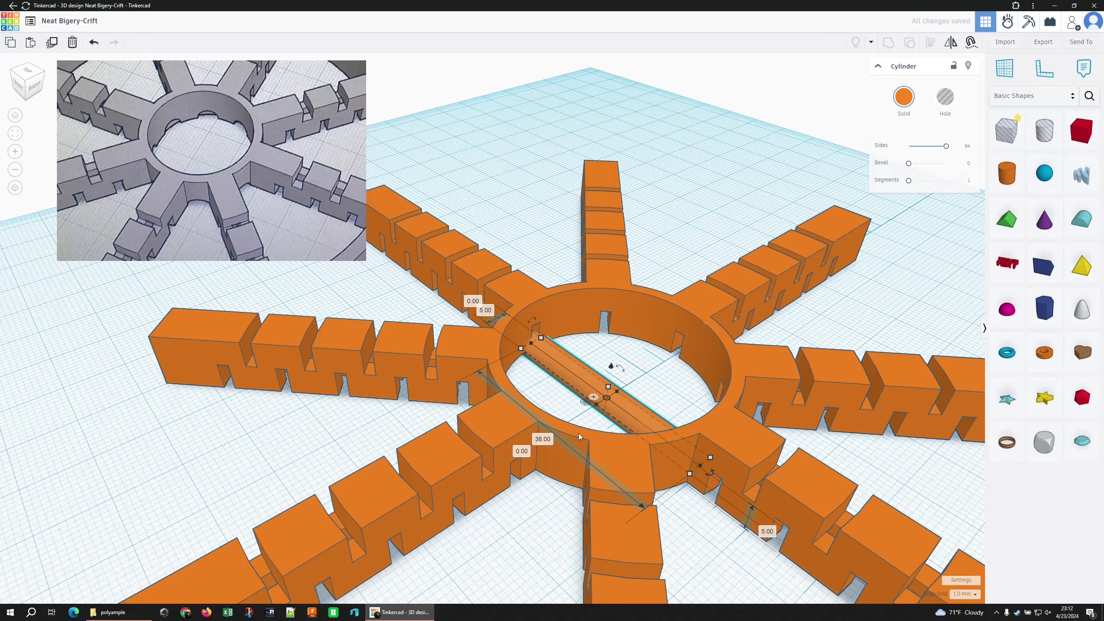
{"action": "right_click_drag", "start_coordinate": [578, 433], "coordinate": [739, 434]}
{"action": "left_click", "coordinate": [904, 96]}
{"action": "left_click", "coordinate": [883, 134]}
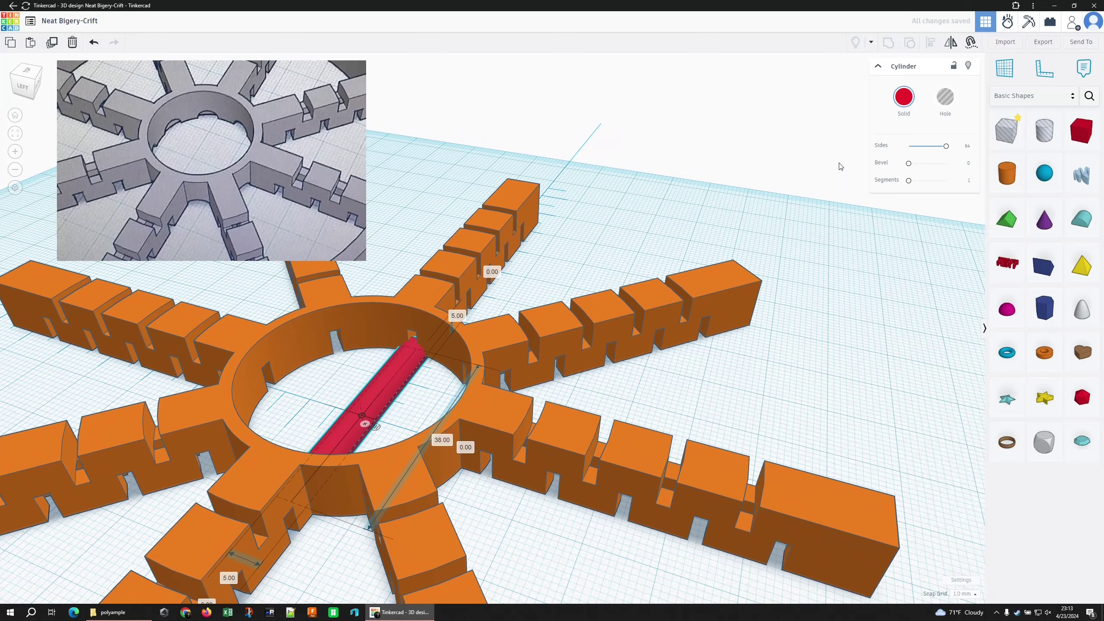
- Shorten the red rod to 37 mm across the ring and duplicate it
{"action": "right_click_drag", "start_coordinate": [841, 167], "coordinate": [514, 343]}
{"action": "left_click", "coordinate": [481, 403]}
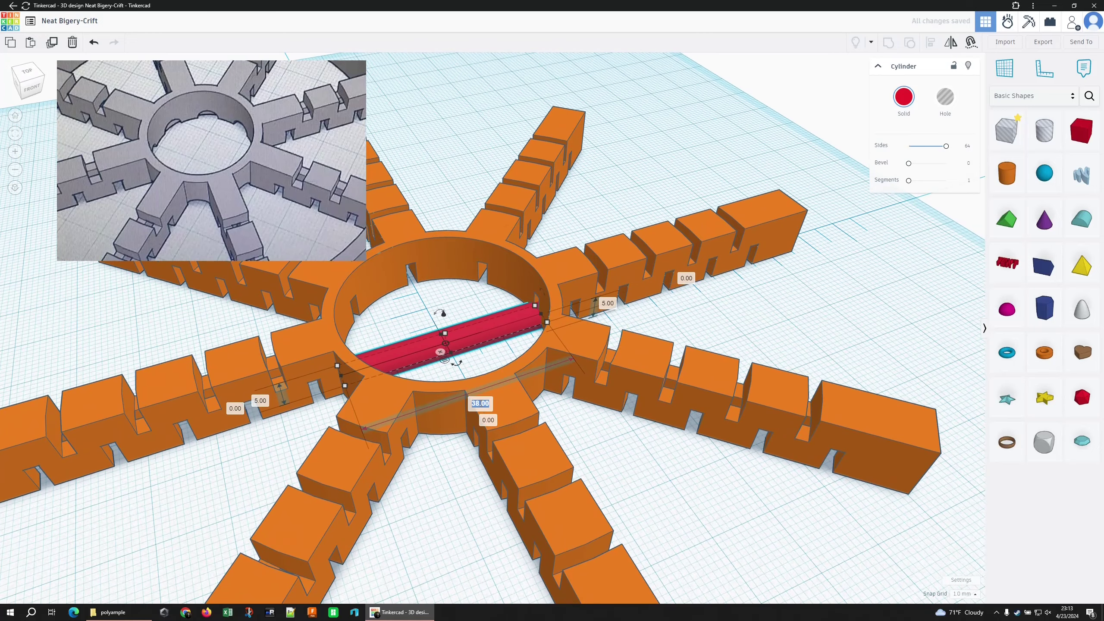
{"action": "type", "text": "37"}
{"action": "key", "text": "Return"}
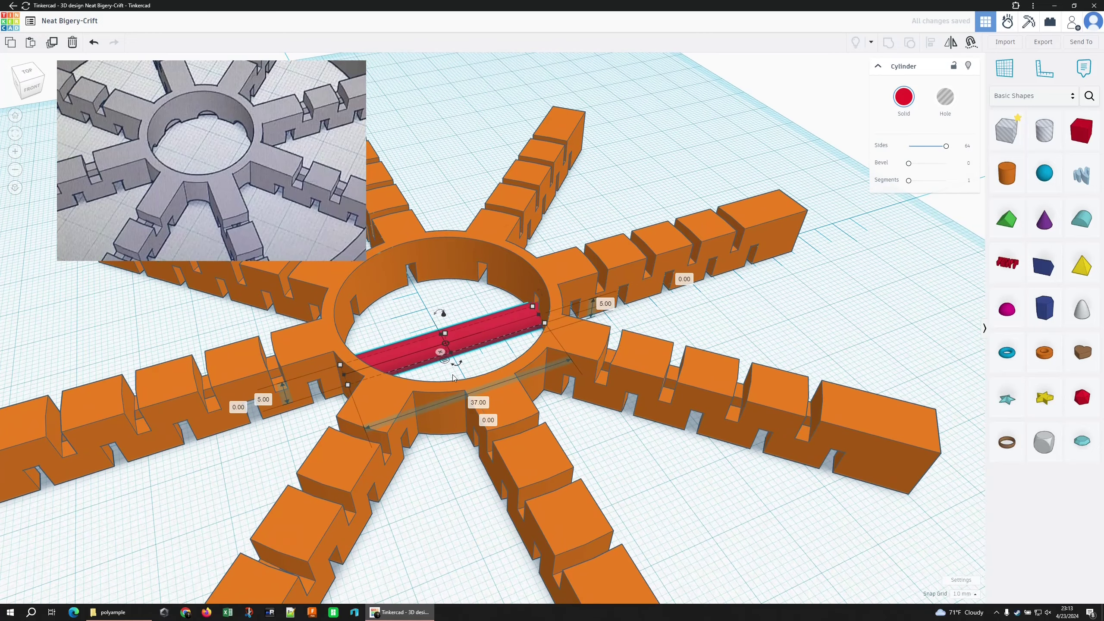
{"action": "right_click_drag", "start_coordinate": [453, 379], "coordinate": [429, 382]}
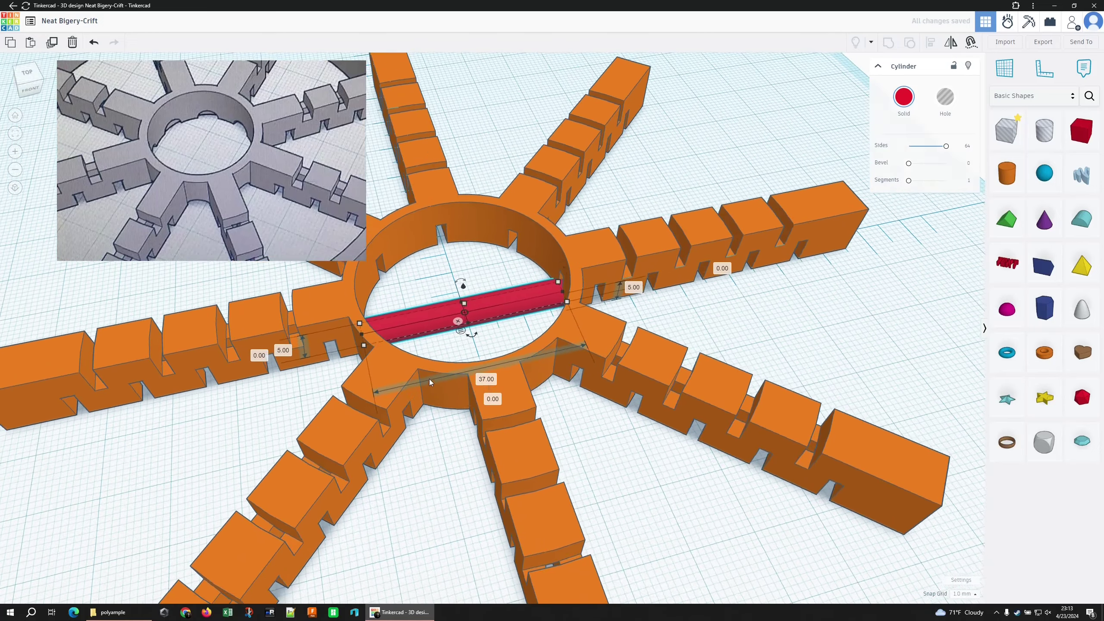
{"action": "key", "text": "ctrl+d"}
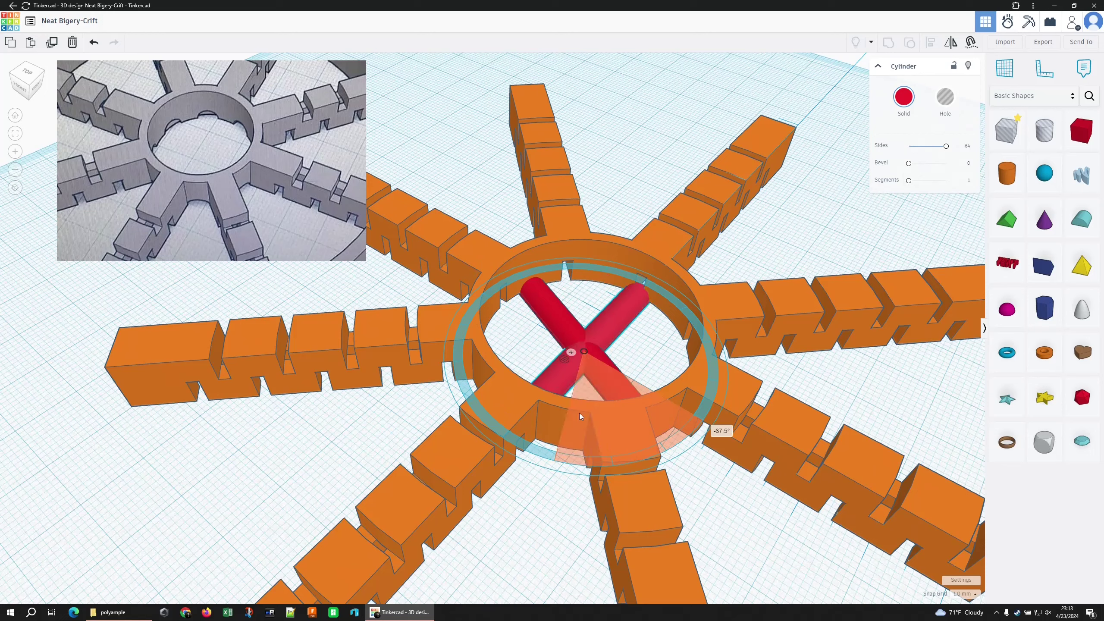
- Rotate the rod copies around the ring centre to the next angles
{"action": "left_click_drag", "start_coordinate": [580, 413], "coordinate": [597, 419]}
{"action": "key", "text": "ctrl+d"}
{"action": "key", "text": "ctrl+d"}
{"action": "right_click_drag", "start_coordinate": [597, 419], "coordinate": [537, 278]}
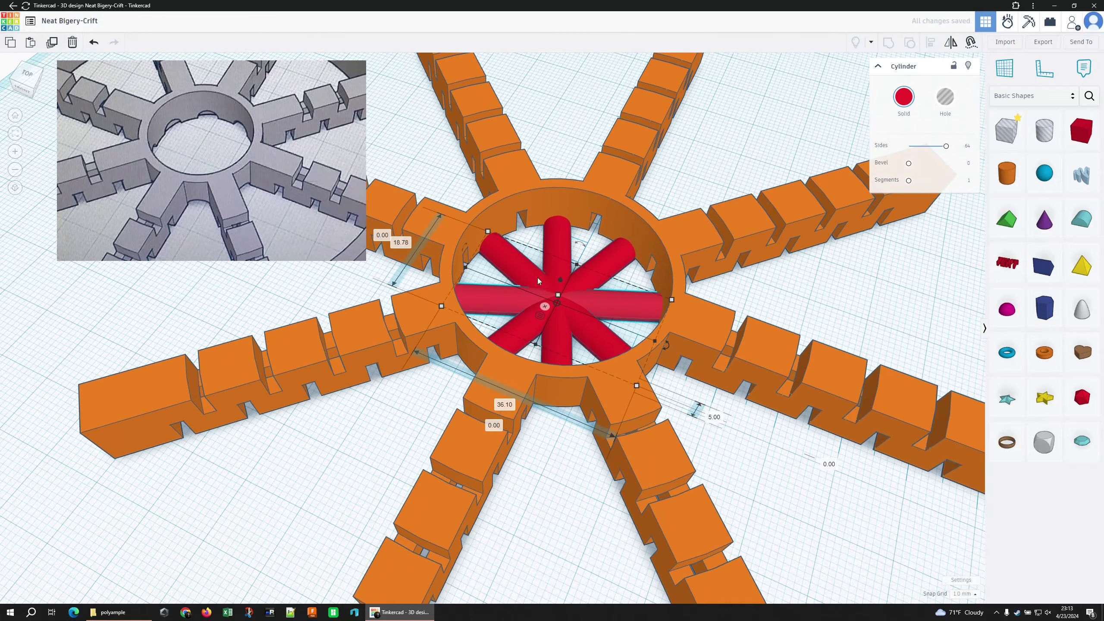
- Turn the selected rods into holes, then select every shape
{"action": "left_click", "coordinate": [508, 261]}
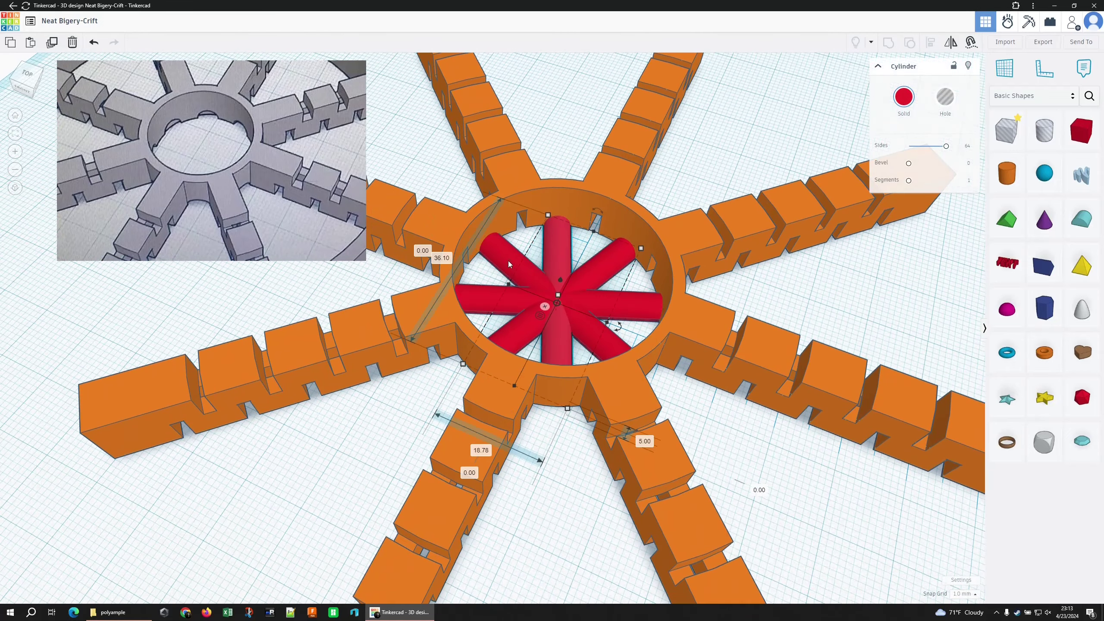
{"action": "left_click", "coordinate": [493, 298], "text": "shift"}
{"action": "left_click", "coordinate": [945, 97]}
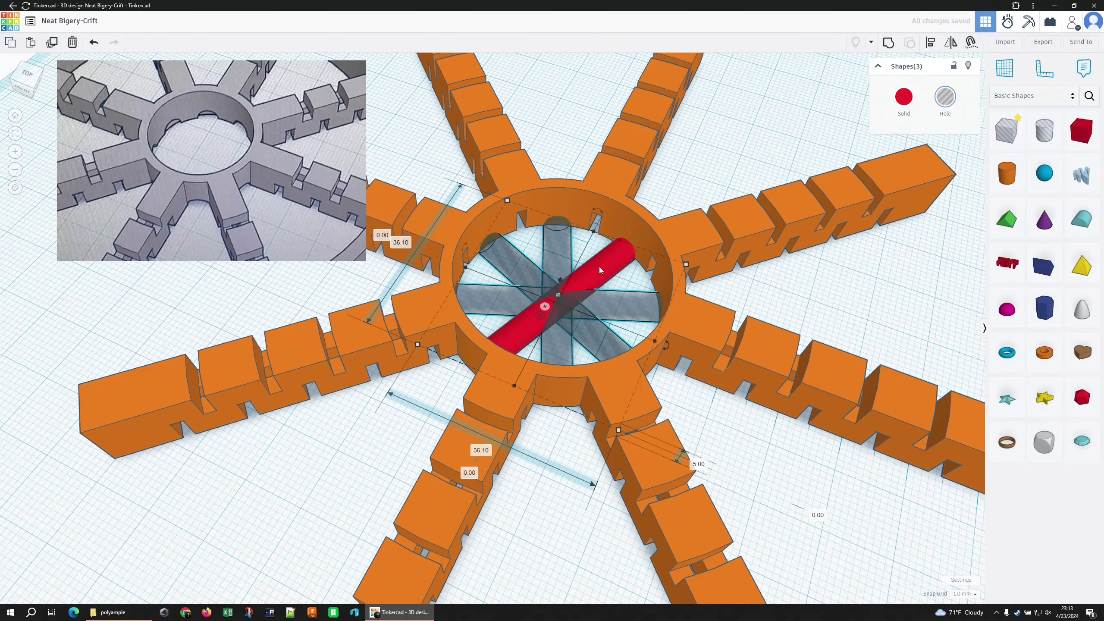
{"action": "key", "text": "ctrl+a"}
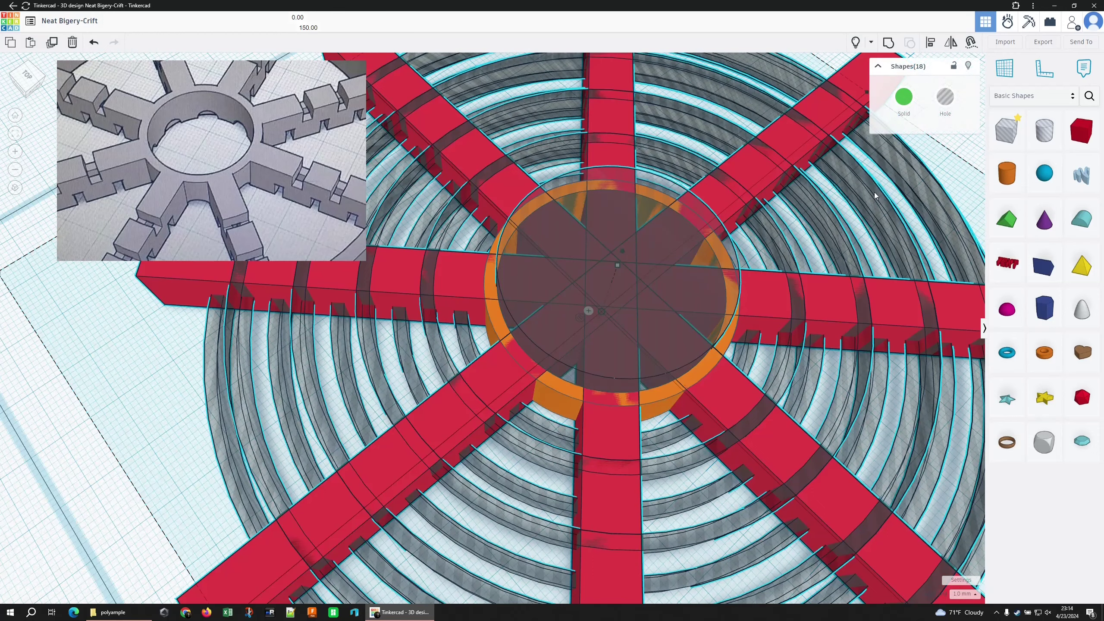
- Group all shapes so the hole rods notch the red spokes around the orange ring
{"action": "key", "text": "ctrl+g"}
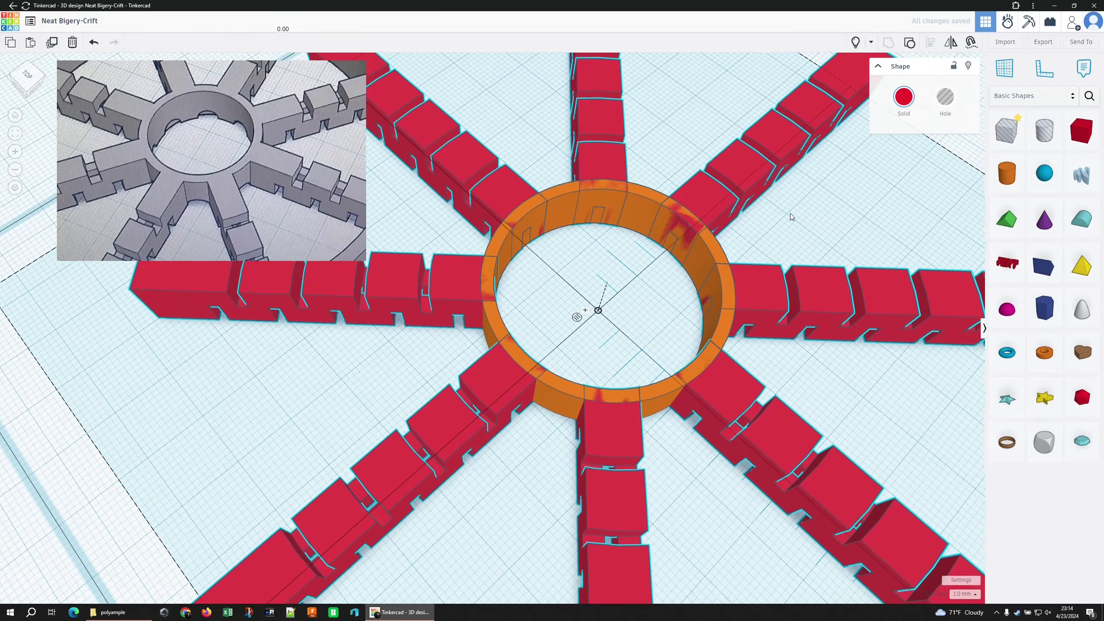
{"action": "right_click_drag", "start_coordinate": [790, 213], "coordinate": [841, 208]}
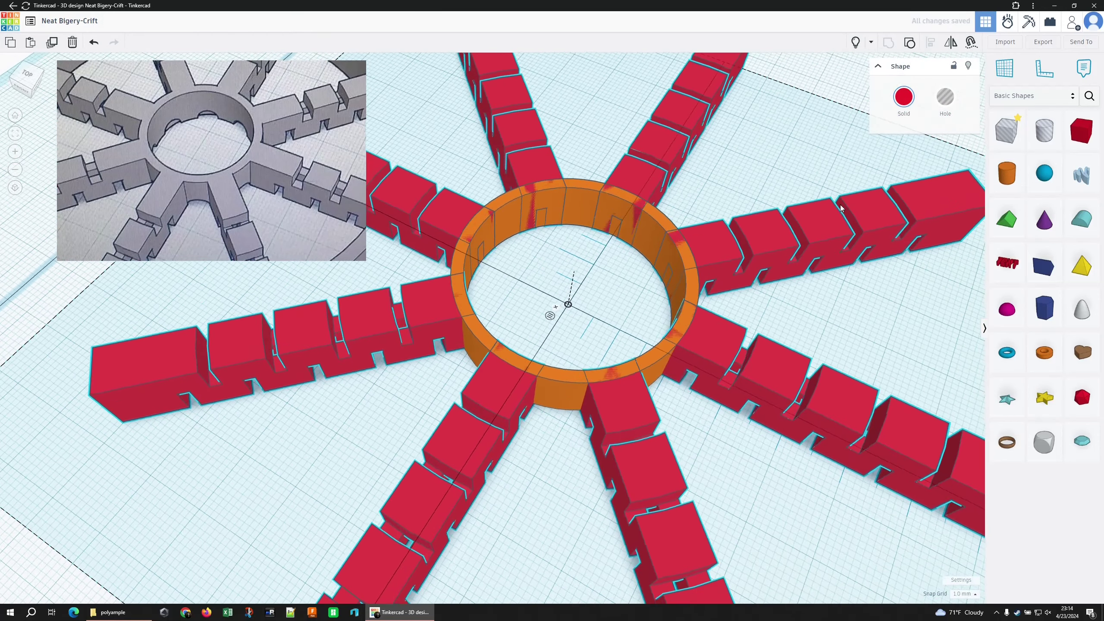
{"action": "left_click", "coordinate": [945, 97]}
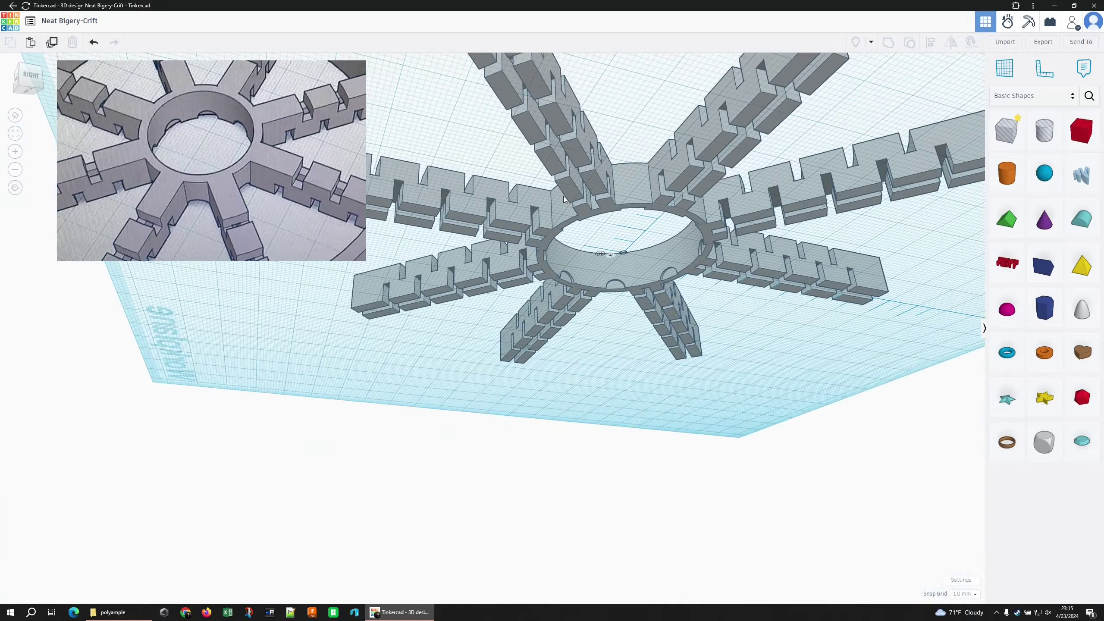